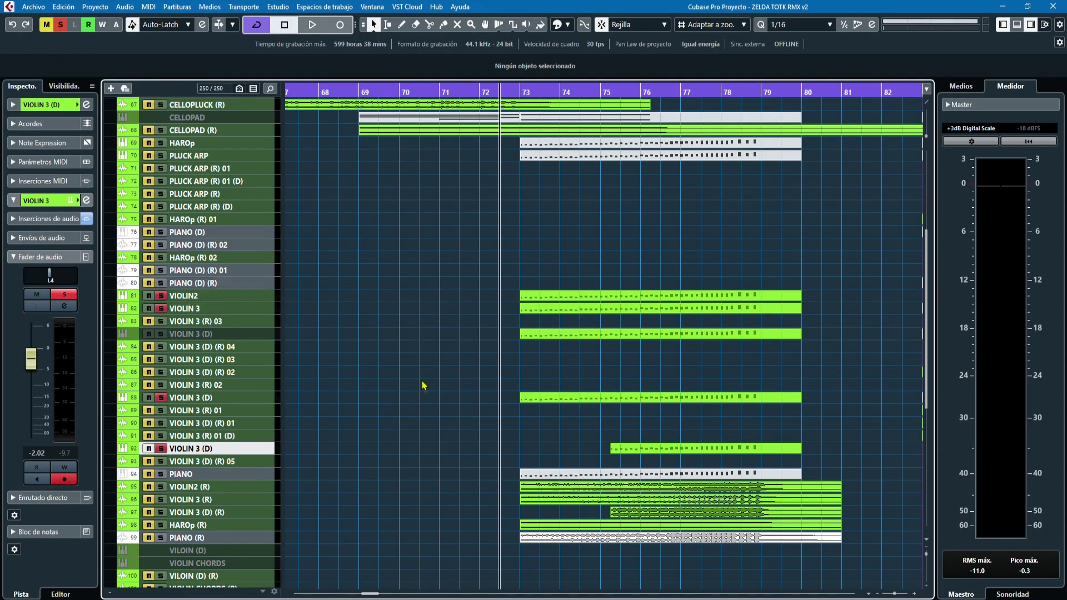
Play the soloed VIOLIN2, VIOLIN 3 and VIOLIN 3 (D) tracks through their rising passage up to about bar 79
{"action": "key", "text": "space"}
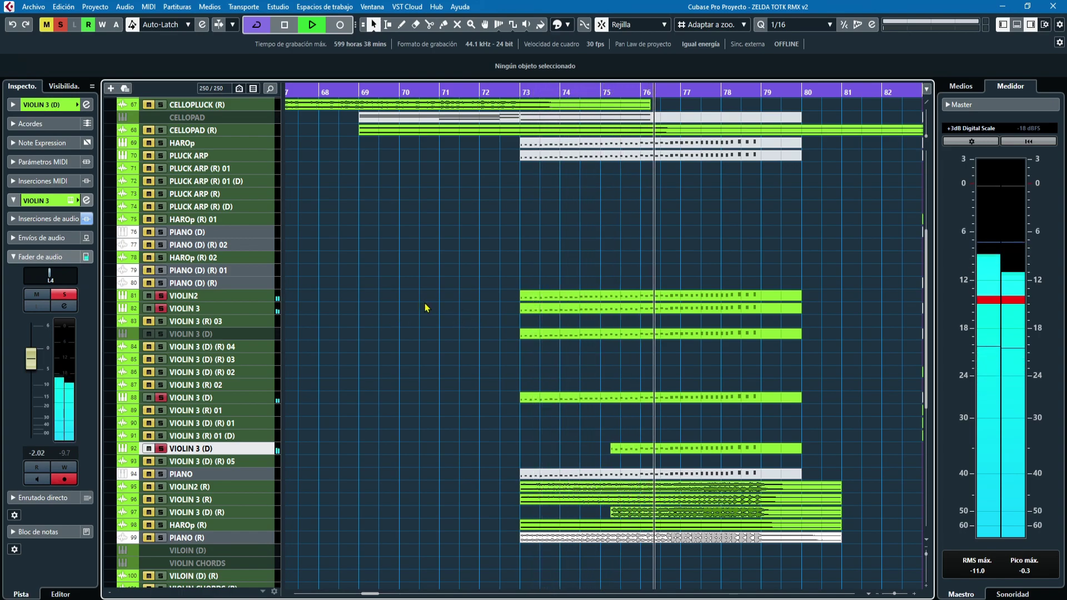
{"action": "key", "text": "g"}
{"action": "key", "text": "g"}
{"action": "key", "text": "g"}
{"action": "key", "text": "g"}
{"action": "key", "text": "g"}
{"action": "key", "text": "g"}
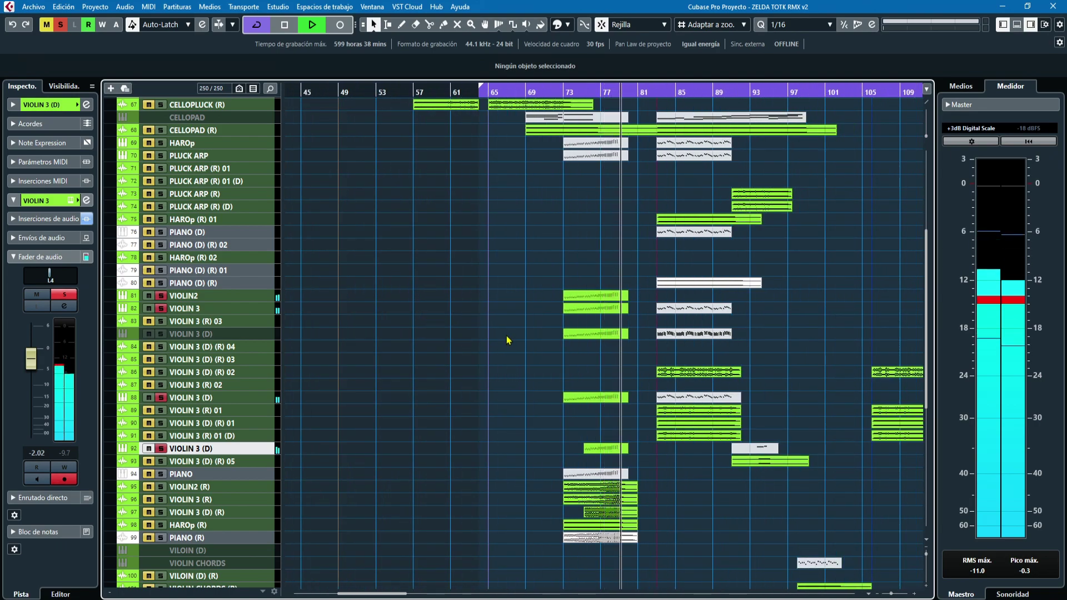
{"action": "key", "text": "space"}
Enlarge the VIOLIN 3 track's height so the notes of its HARP part can be read
{"action": "key", "text": "h"}
{"action": "key", "text": "h"}
{"action": "key", "text": "h"}
{"action": "key", "text": "h"}
{"action": "key", "text": "h"}
{"action": "key", "text": "h"}
{"action": "key", "text": "h"}
{"action": "left_click_drag", "start_coordinate": [241, 315], "coordinate": [243, 361]}
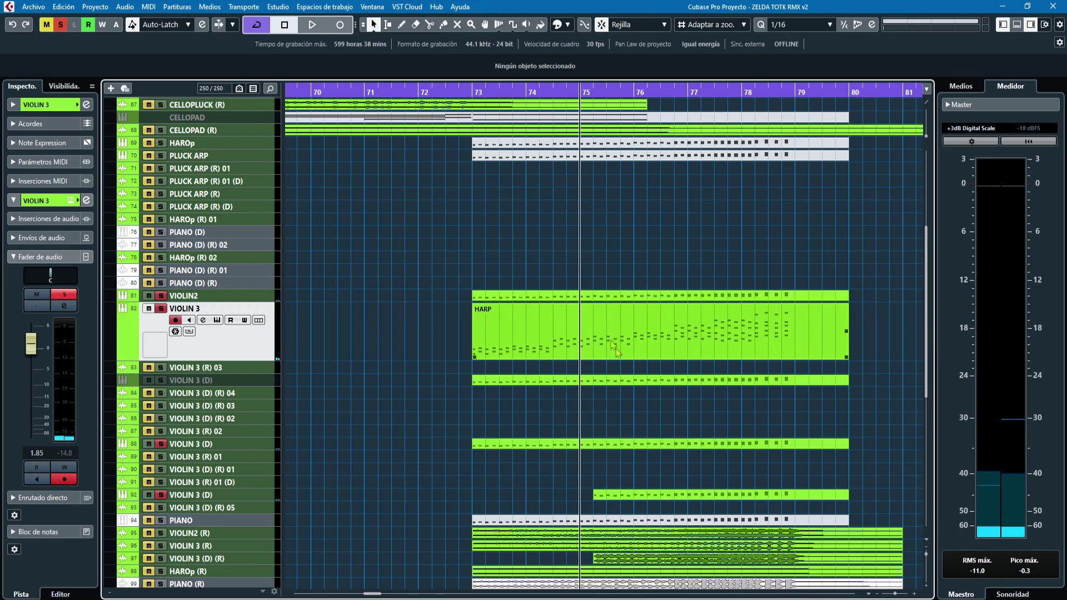
Open the VIOLIN 3 track's HARP part in the Key Editor, examine its rising note pattern across bars 73 to 79, and close the editor
{"action": "double_click", "coordinate": [532, 335]}
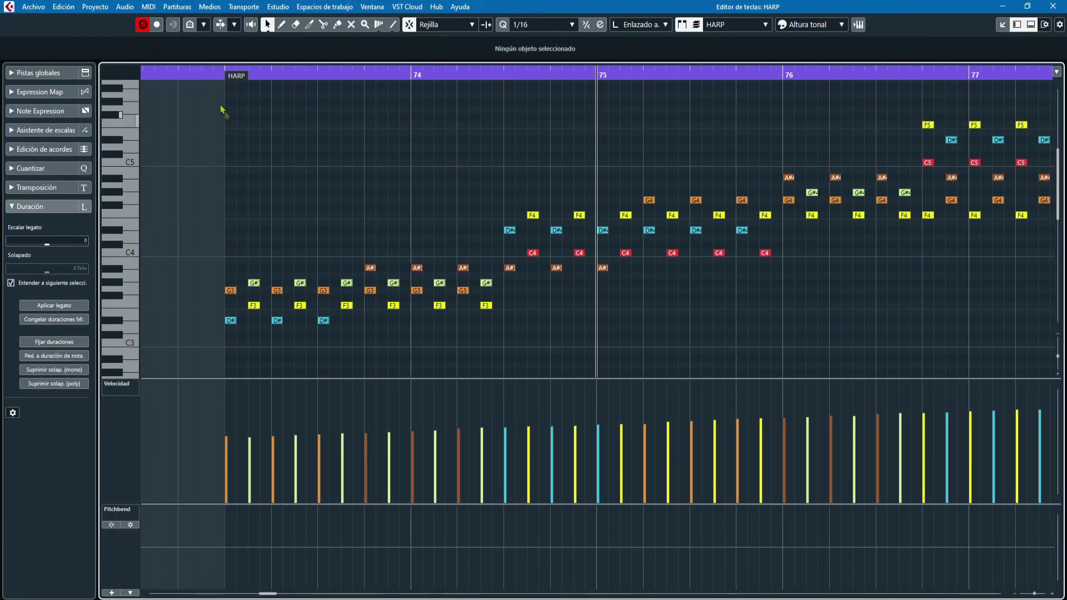
{"action": "left_click_drag", "start_coordinate": [214, 78], "coordinate": [213, 111]}
{"action": "left_click_drag", "start_coordinate": [655, 325], "coordinate": [703, 263]}
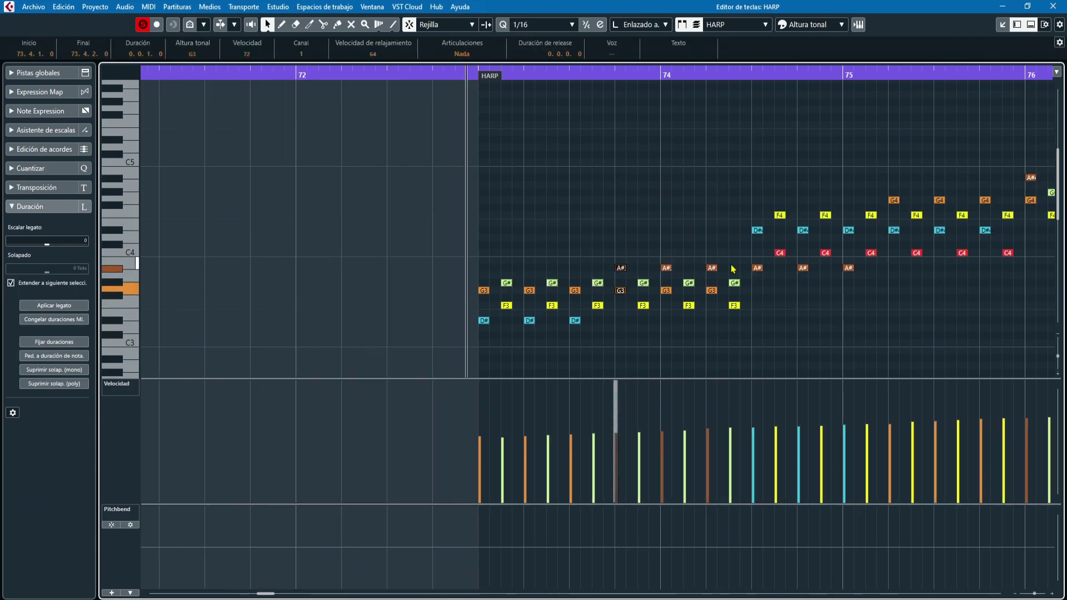
{"action": "key", "text": "g"}
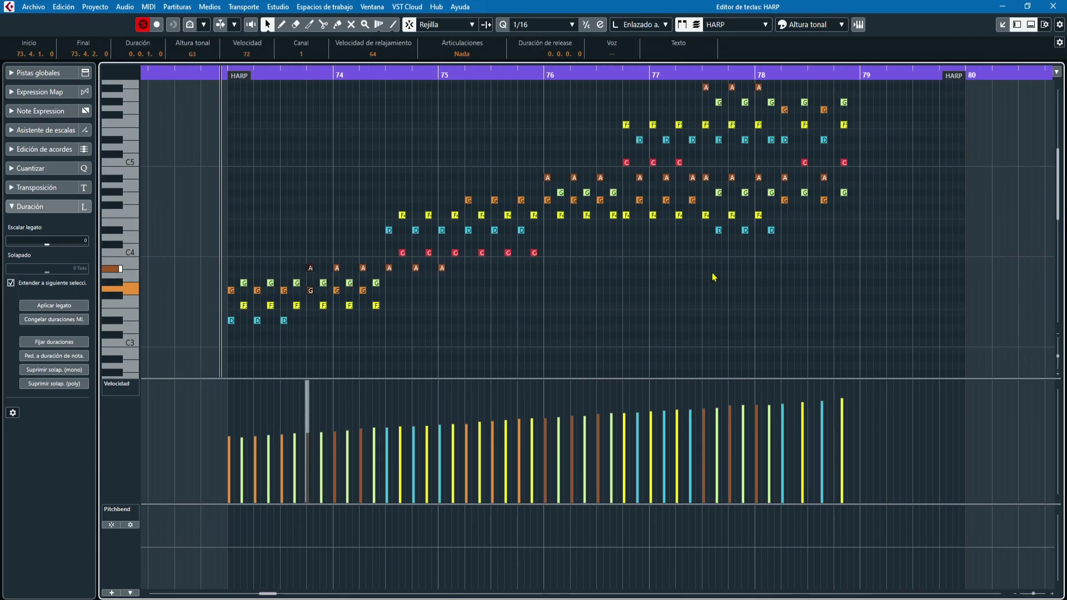
{"action": "left_click_drag", "start_coordinate": [614, 74], "coordinate": [576, 278]}
{"action": "scroll", "coordinate": [577, 278], "scroll_direction": "down", "scroll_amount": 3}
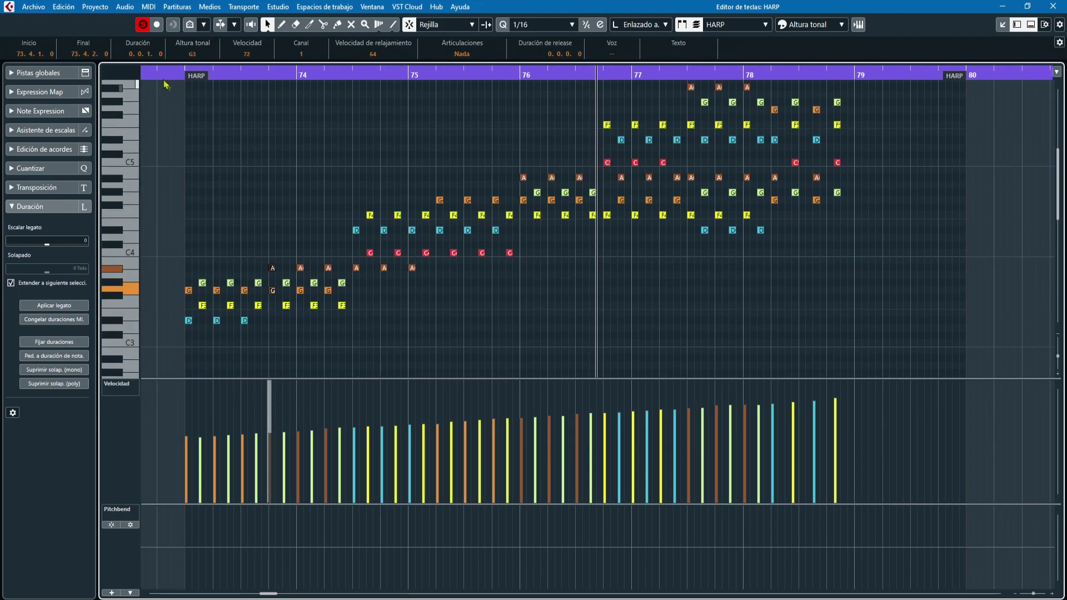
{"action": "left_click_drag", "start_coordinate": [169, 74], "coordinate": [309, 211]}
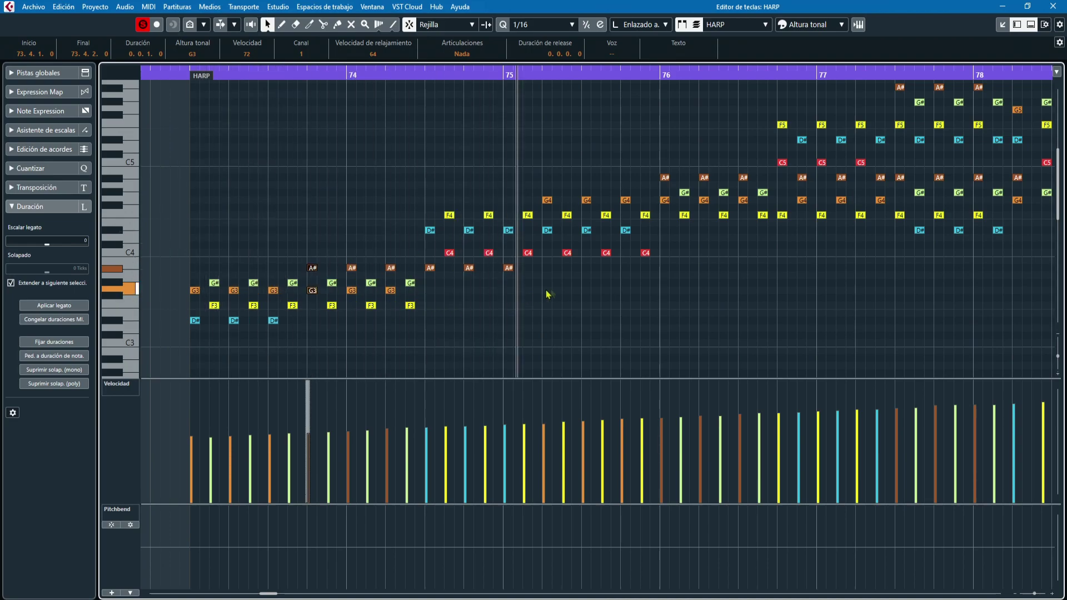
{"action": "key", "text": "g"}
{"action": "key", "text": "g"}
{"action": "left_click", "coordinate": [738, 283]}
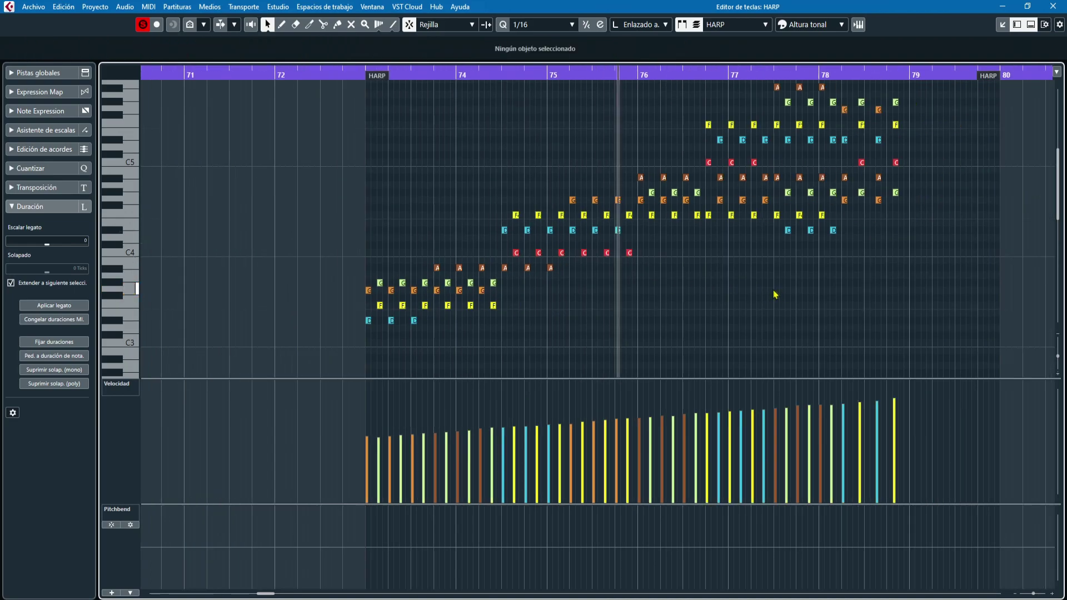
{"action": "left_click", "coordinate": [1052, 7]}
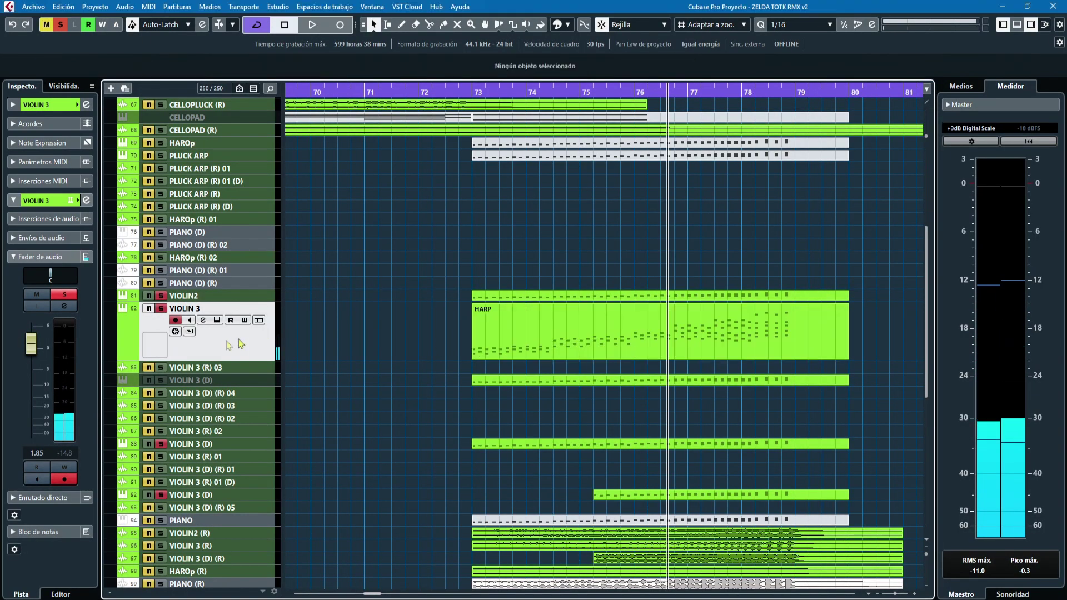
Enlarge the two soloed VIOLIN 3 (D) tracks below VIOLIN 3 to show their HARP parts
{"action": "scroll", "coordinate": [240, 344], "scroll_direction": "down", "scroll_amount": 3}
{"action": "left_click", "coordinate": [241, 351]}
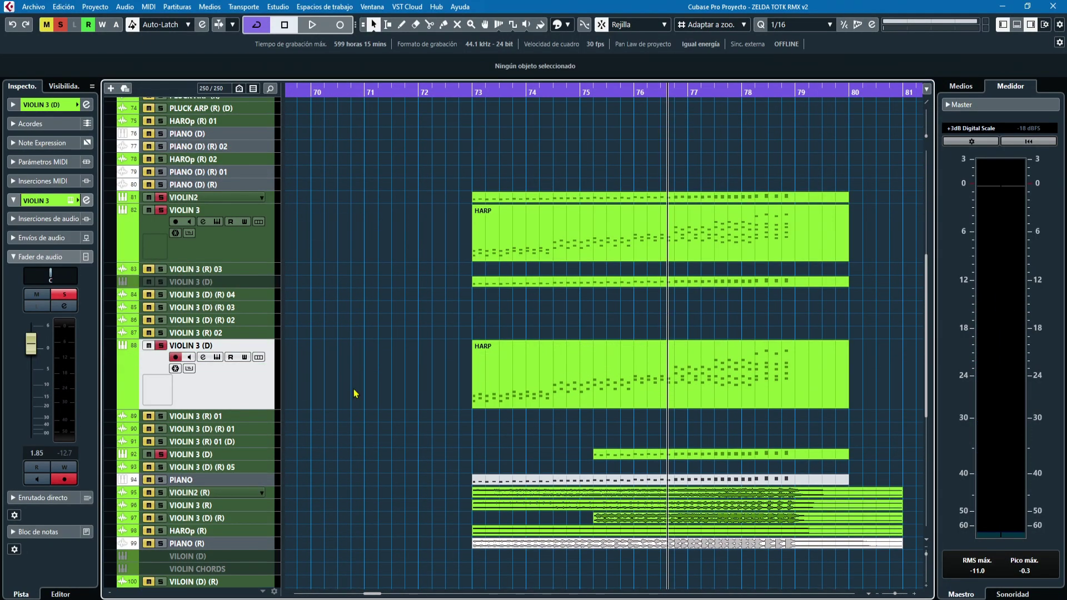
{"action": "scroll", "coordinate": [358, 394], "scroll_direction": "down", "scroll_amount": 3}
{"action": "left_click", "coordinate": [225, 356]}
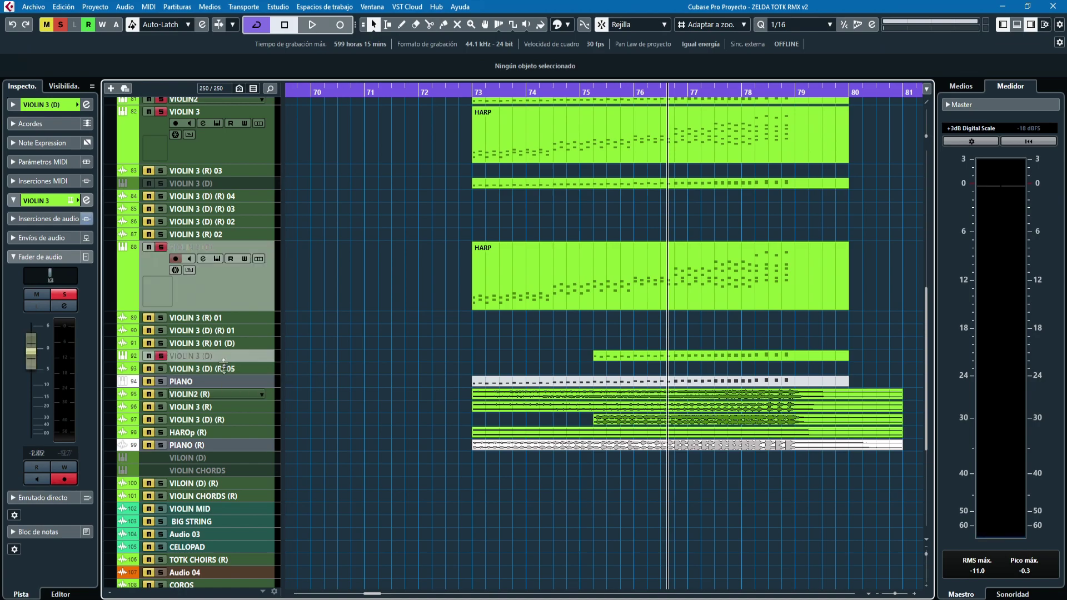
Play the soloed violin tracks from around bar 73 to hear the lower VIOLIN 3 (D) part enter after bar 75
{"action": "key", "text": "space"}
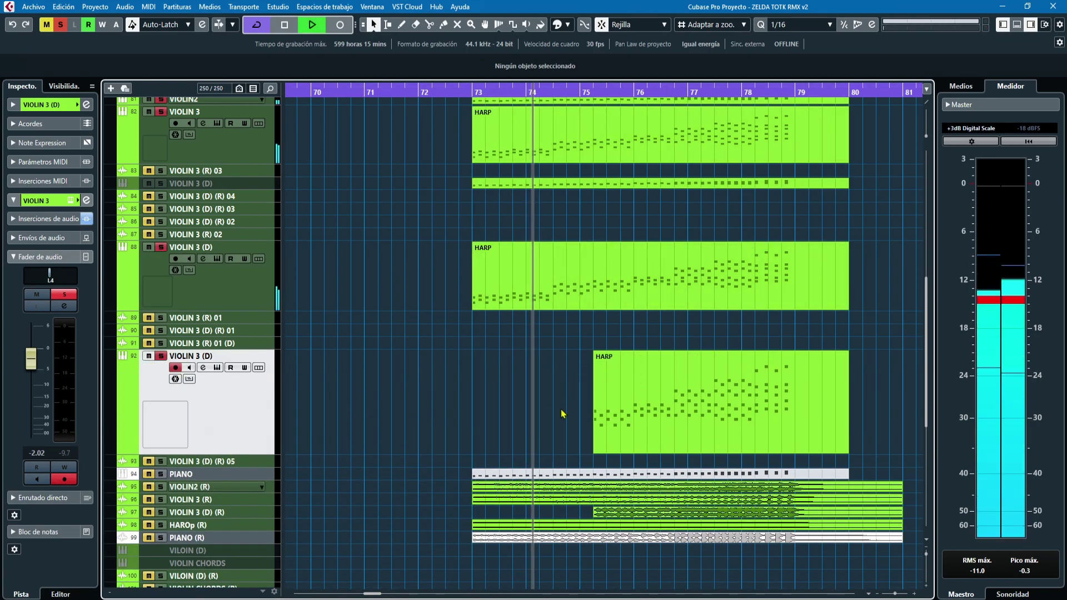
{"action": "left_click", "coordinate": [621, 413]}
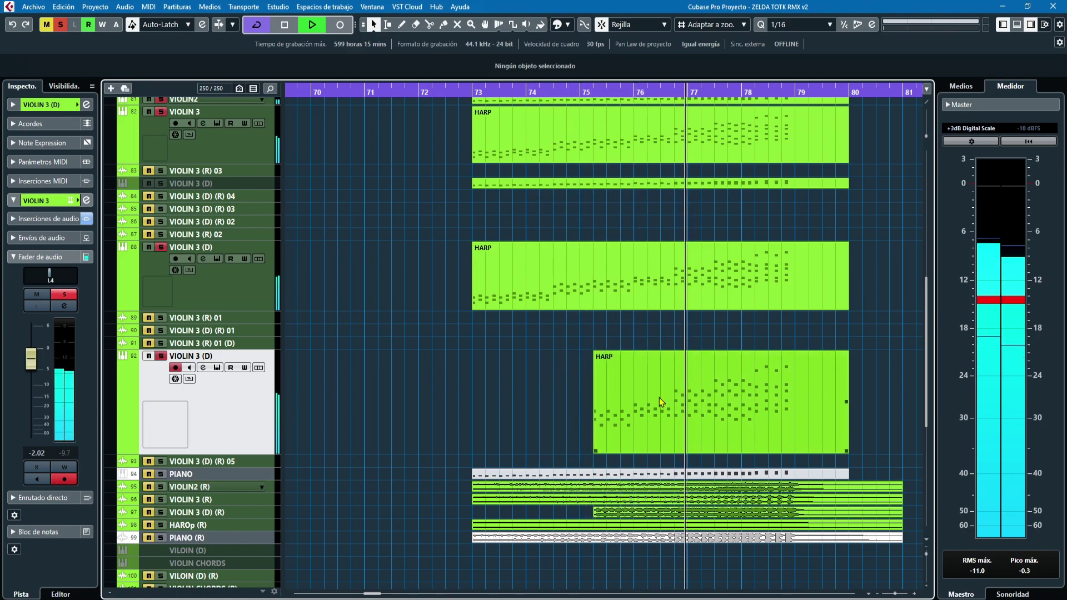
{"action": "key", "text": "space"}
{"action": "left_click", "coordinate": [461, 431]}
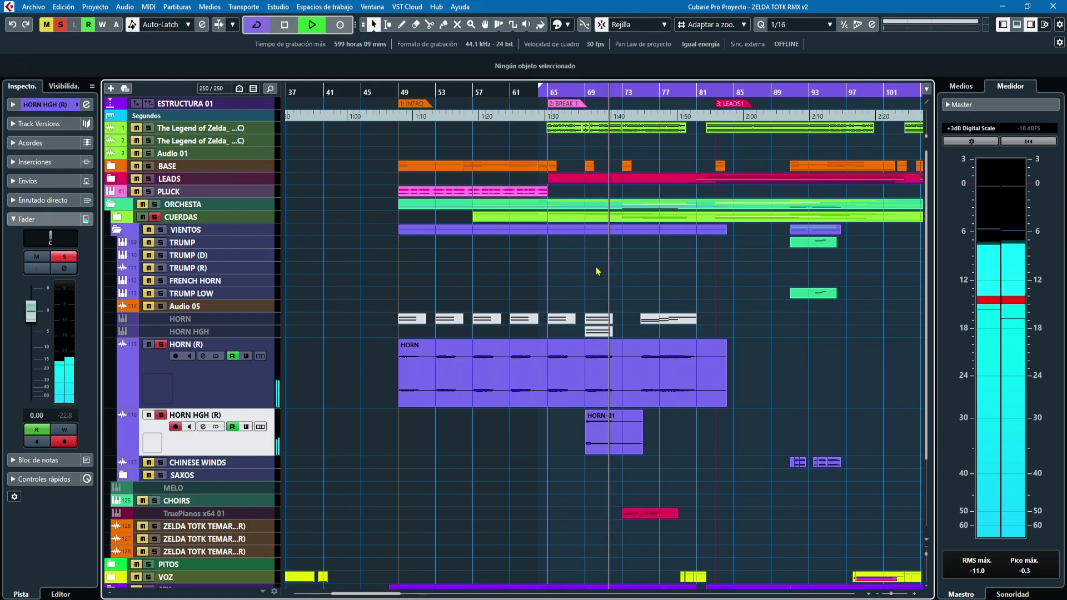
Enlarge the SAXO HIGH audio track in the SAXOS folder and select the ERHU 2 clips across bars 137 to 153
{"action": "key", "text": "space"}
{"action": "key", "text": "g"}
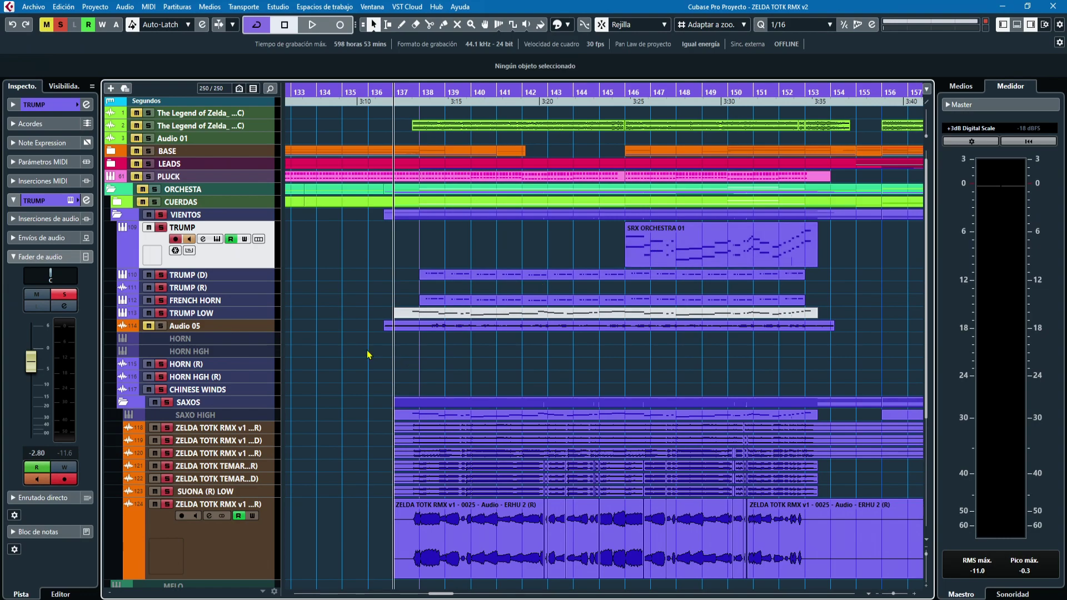
{"action": "scroll", "coordinate": [309, 429], "scroll_direction": "down", "scroll_amount": 3}
{"action": "left_click_drag", "start_coordinate": [258, 361], "coordinate": [257, 442]}
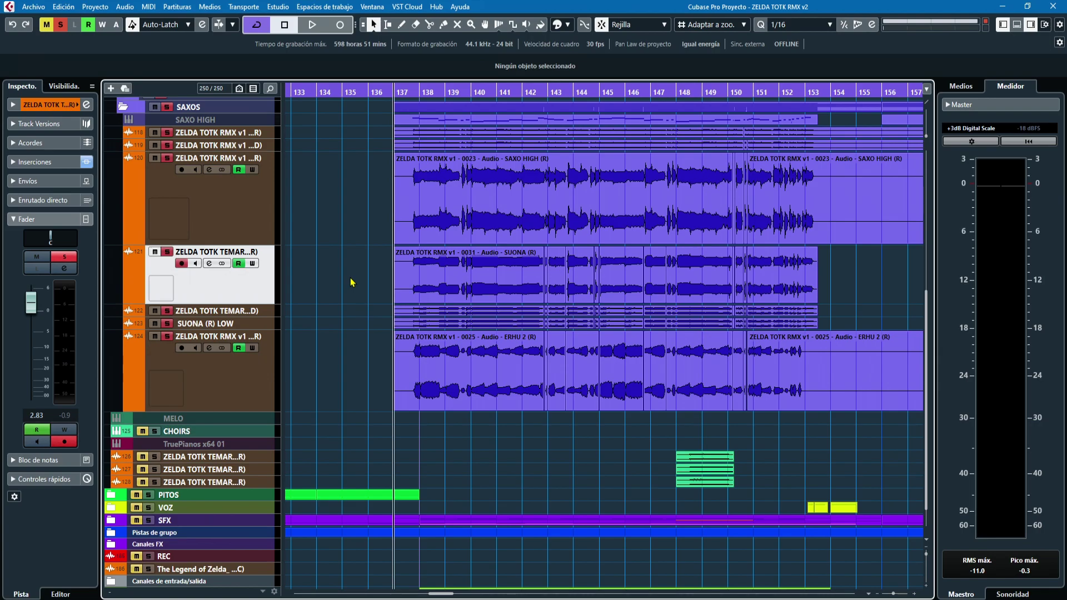
{"action": "left_click_drag", "start_coordinate": [368, 364], "coordinate": [571, 360]}
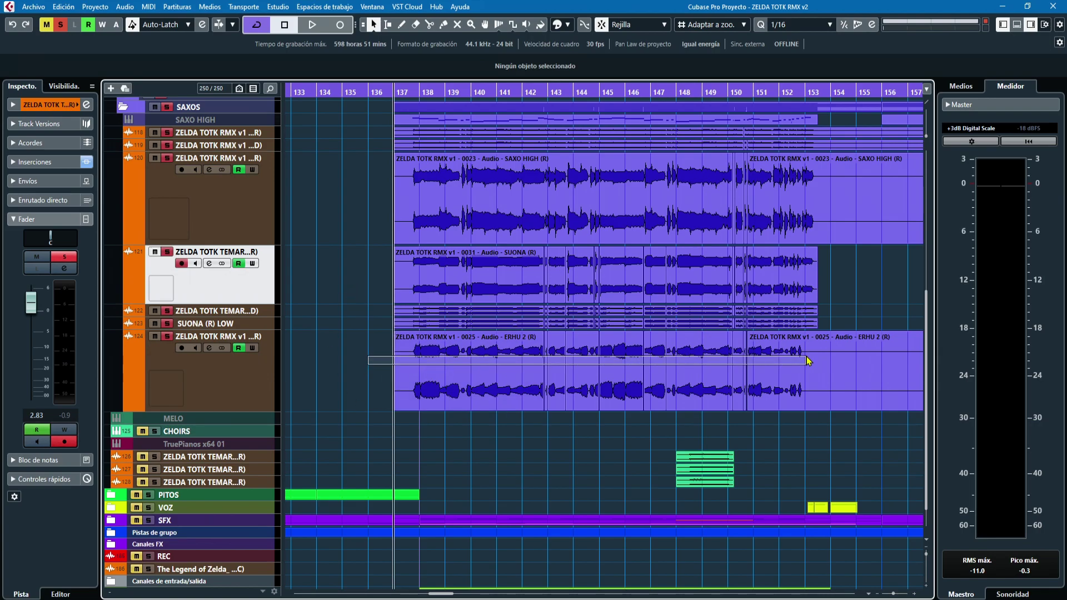
{"action": "left_click_drag", "start_coordinate": [808, 361], "coordinate": [818, 362]}
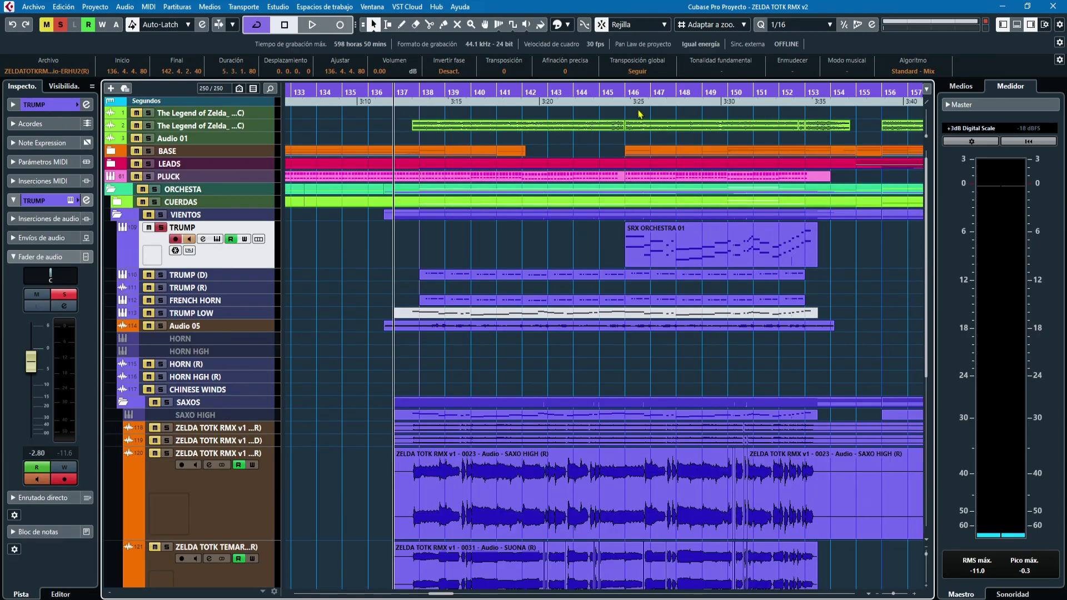
Listen to the soloed TRUMP part from bar 146 and to the SAXO HIGH audio track on its own
{"action": "left_click", "coordinate": [639, 114]}
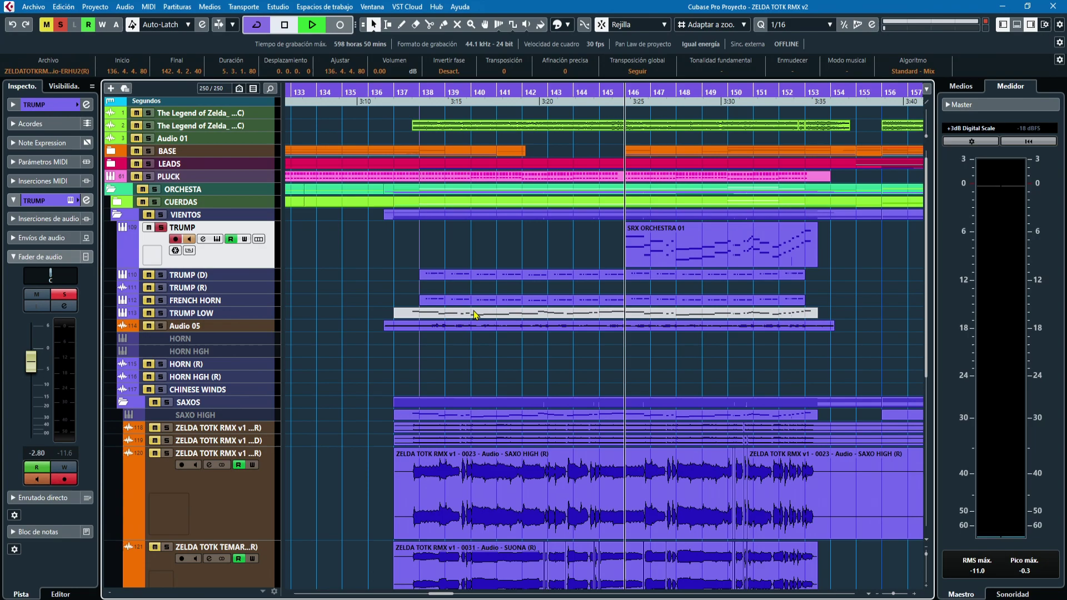
{"action": "key", "text": "space"}
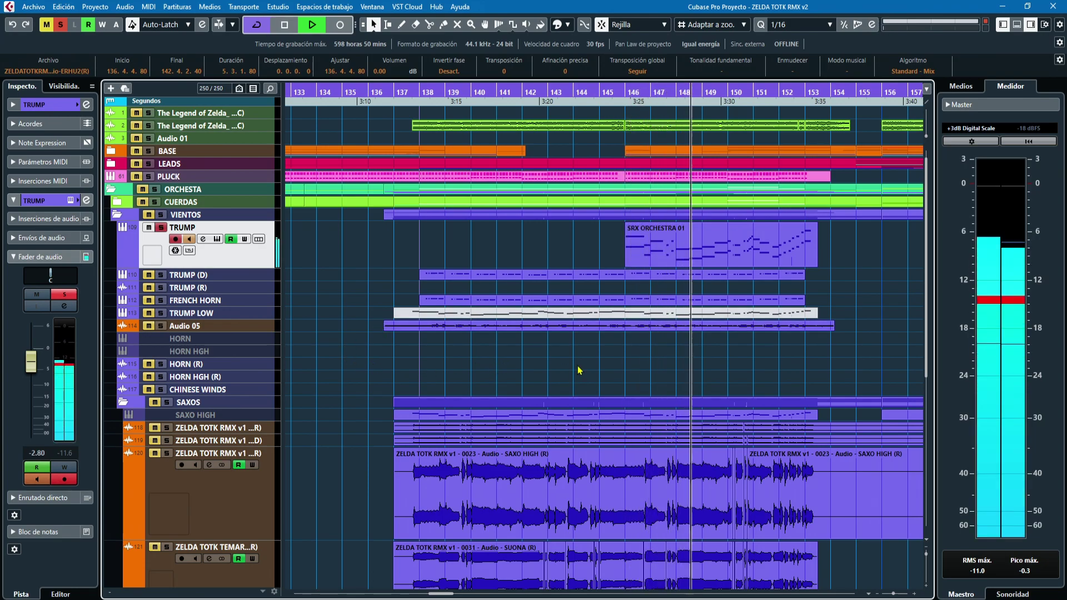
{"action": "scroll", "coordinate": [357, 288], "scroll_direction": "down", "scroll_amount": 4}
{"action": "scroll", "coordinate": [453, 271], "scroll_direction": "down", "scroll_amount": 4}
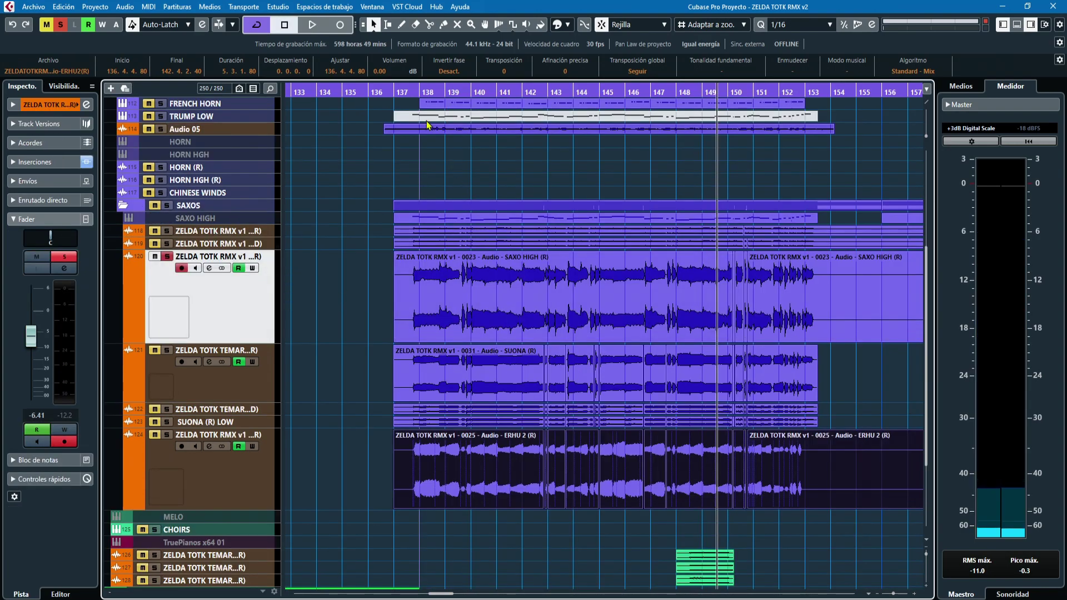
{"action": "left_click", "coordinate": [452, 270]}
{"action": "left_click", "coordinate": [356, 316]}
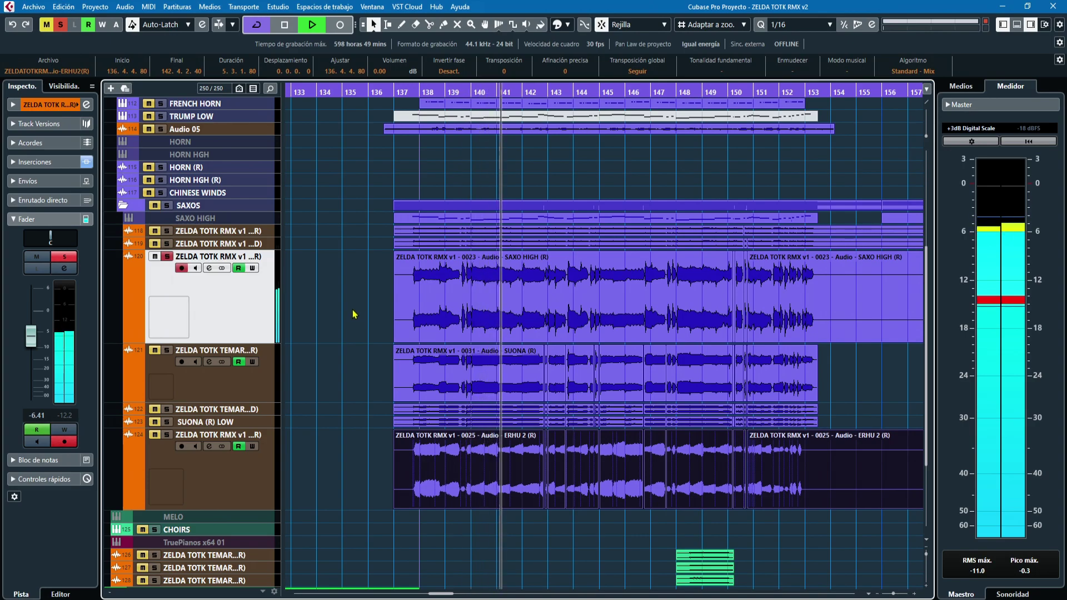
{"action": "key", "text": "space"}
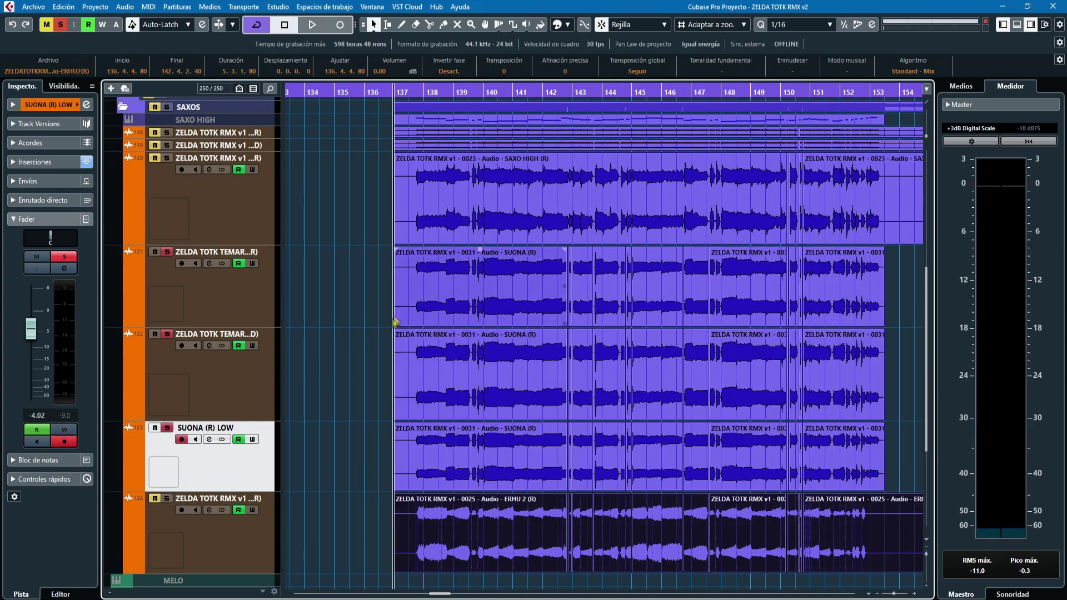
Listen to the three soloed SUONA tracks from around bar 137 and to the ERHU 2 track on its own
{"action": "key", "text": "space"}
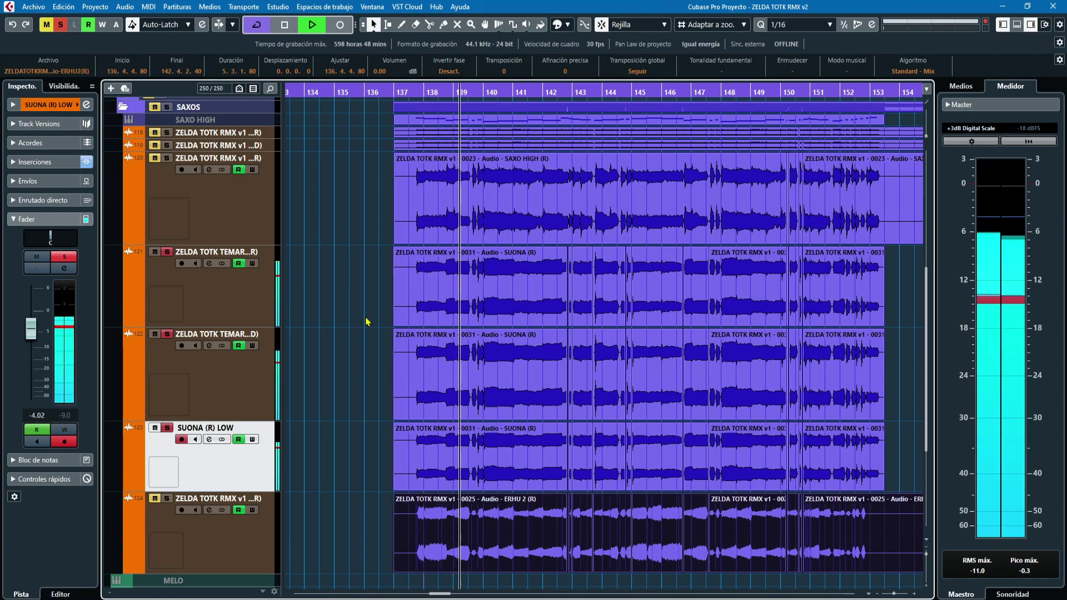
{"action": "scroll", "coordinate": [372, 312], "scroll_direction": "down", "scroll_amount": 3}
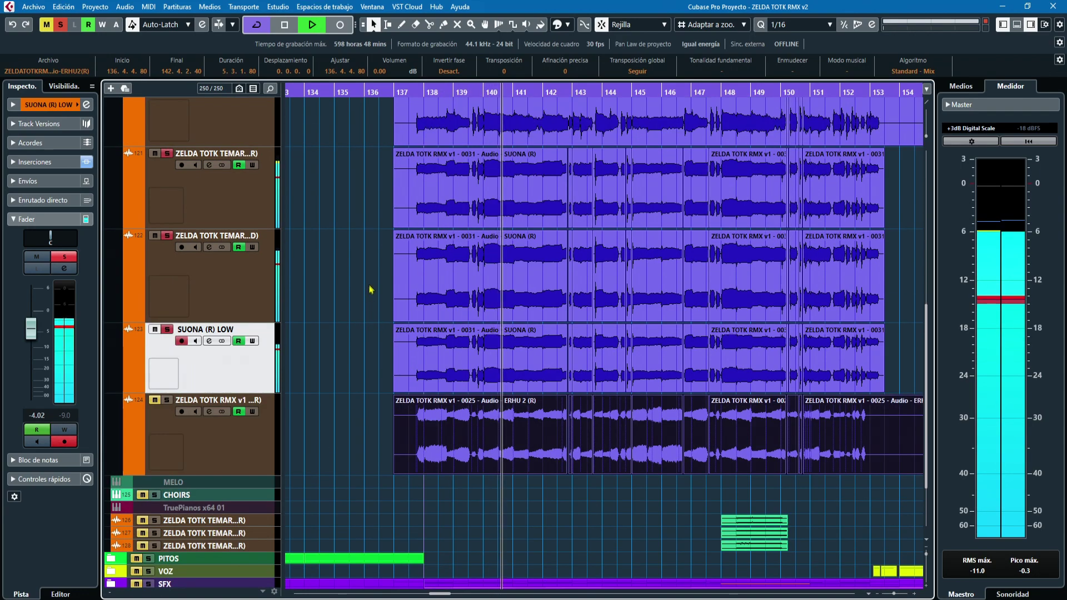
{"action": "left_click", "coordinate": [228, 403]}
{"action": "key", "text": "space"}
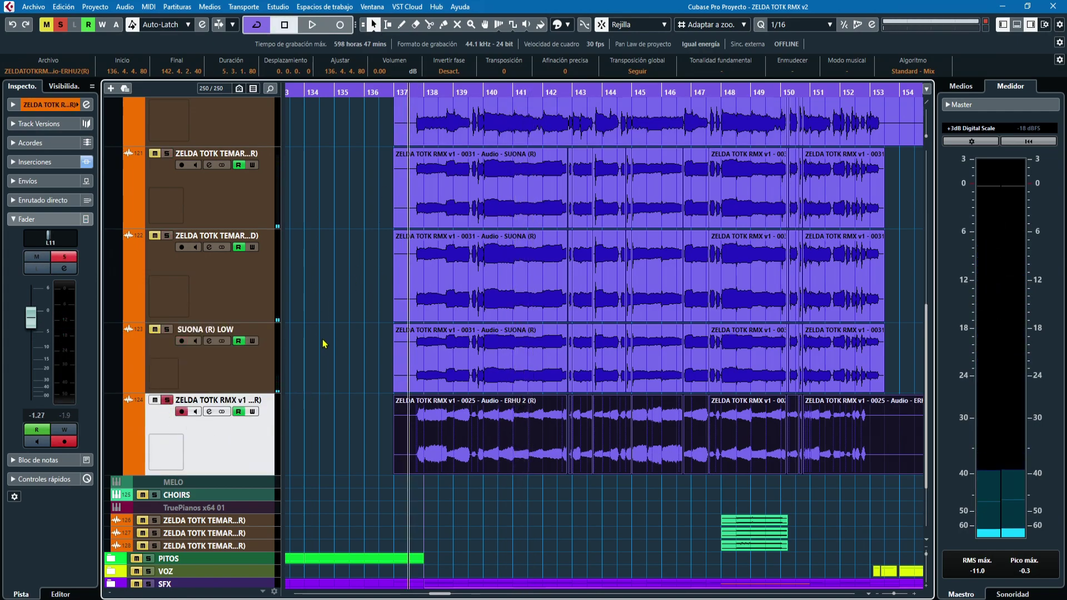
{"action": "key", "text": "space"}
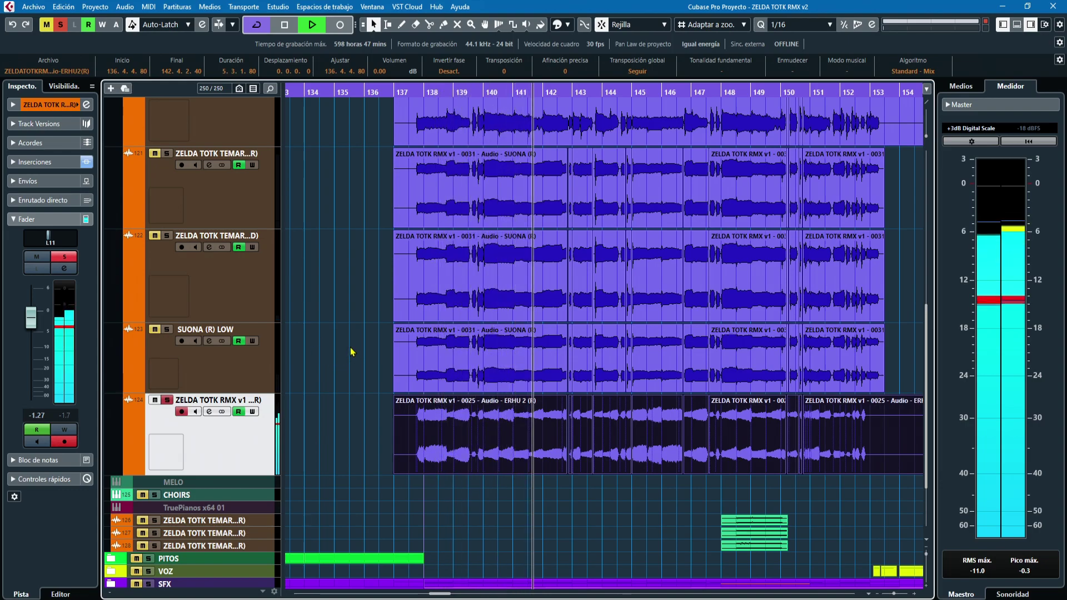
{"action": "key", "text": "space"}
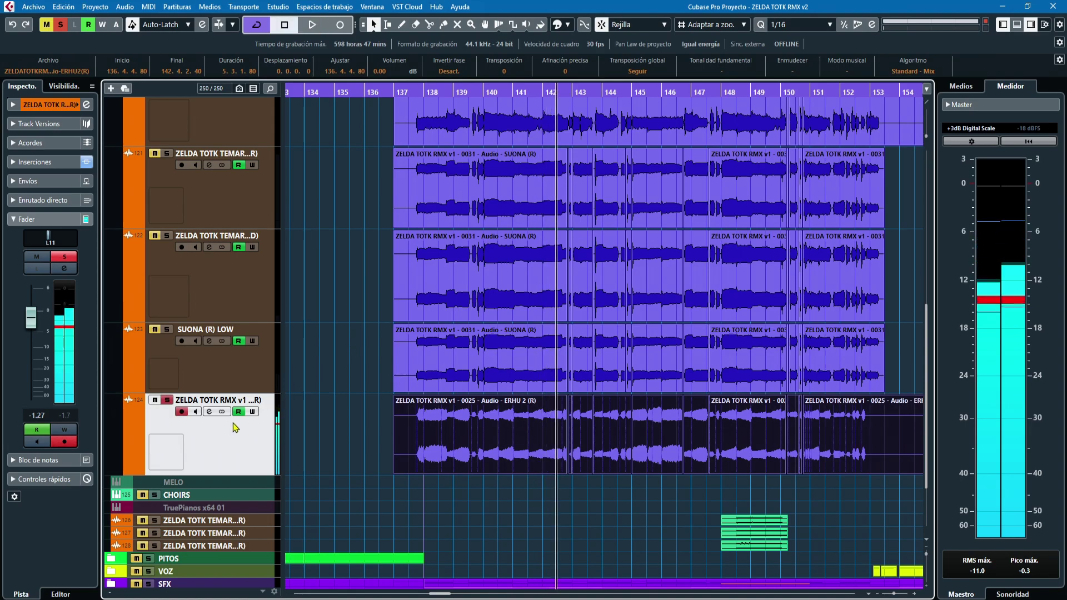
Play the whole soloed VIENTOS folder from around bar 138, shrink its tracks to minimum height and clear the clip selection
{"action": "scroll", "coordinate": [237, 427], "scroll_direction": "up", "scroll_amount": 5}
{"action": "key", "text": "space"}
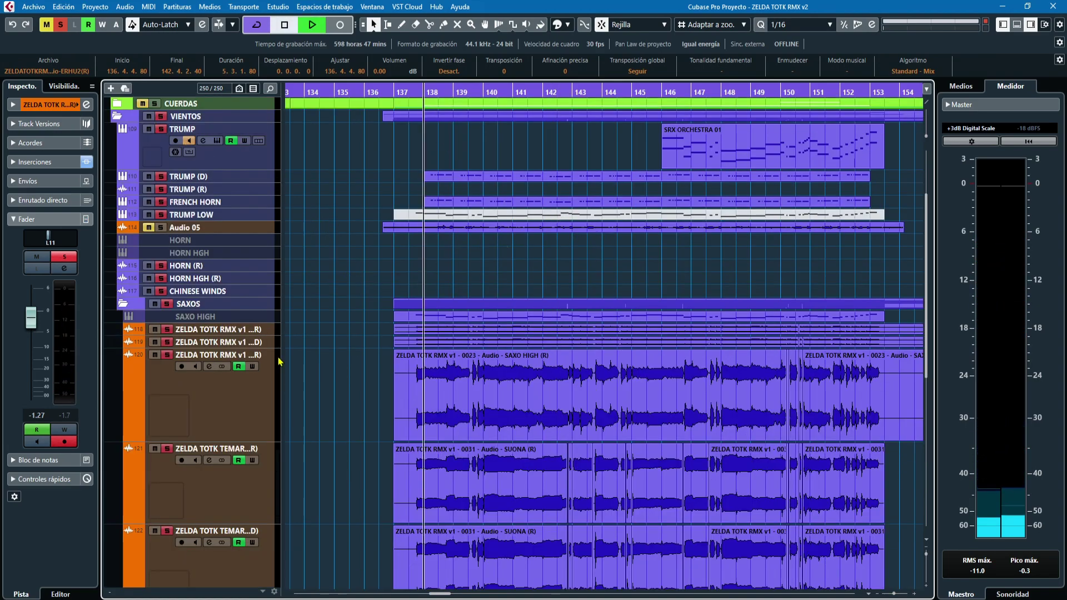
{"action": "key", "text": "z"}
{"action": "key", "text": "z"}
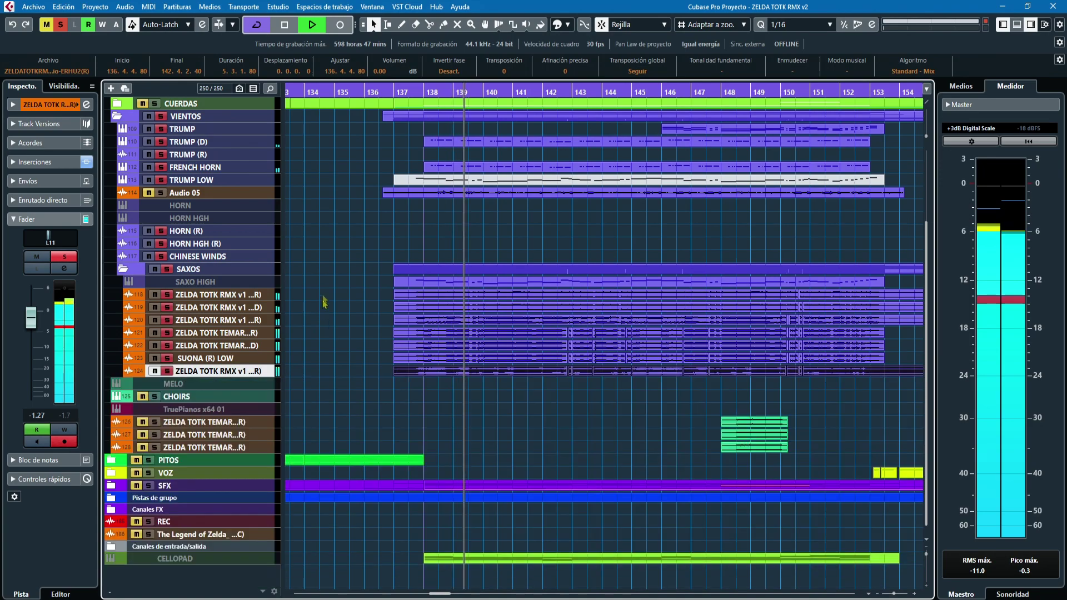
{"action": "left_click", "coordinate": [324, 302]}
{"action": "scroll", "coordinate": [352, 281], "scroll_direction": "up", "scroll_amount": 3}
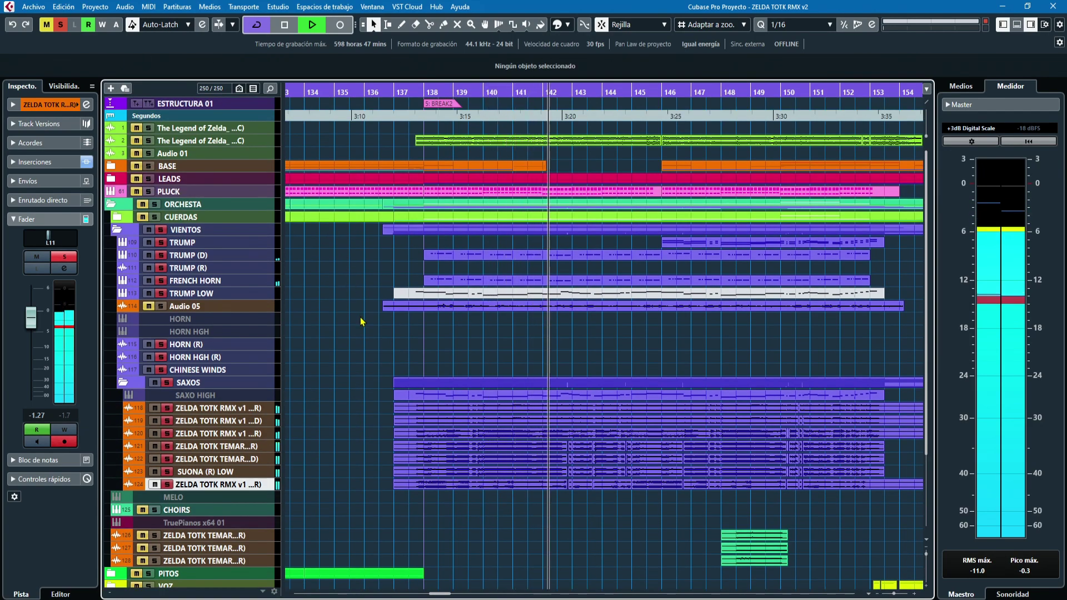
{"action": "key", "text": "space"}
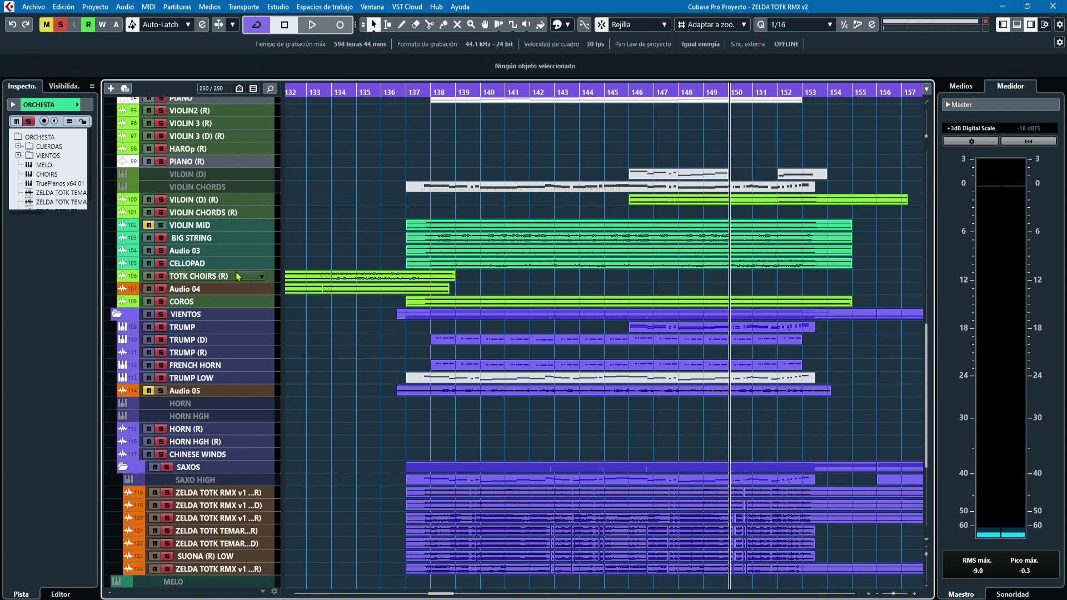
Enlarge the CELLOPAD and BIG STRING tracks to show their audio waveforms
{"action": "left_click_drag", "start_coordinate": [223, 269], "coordinate": [243, 336]}
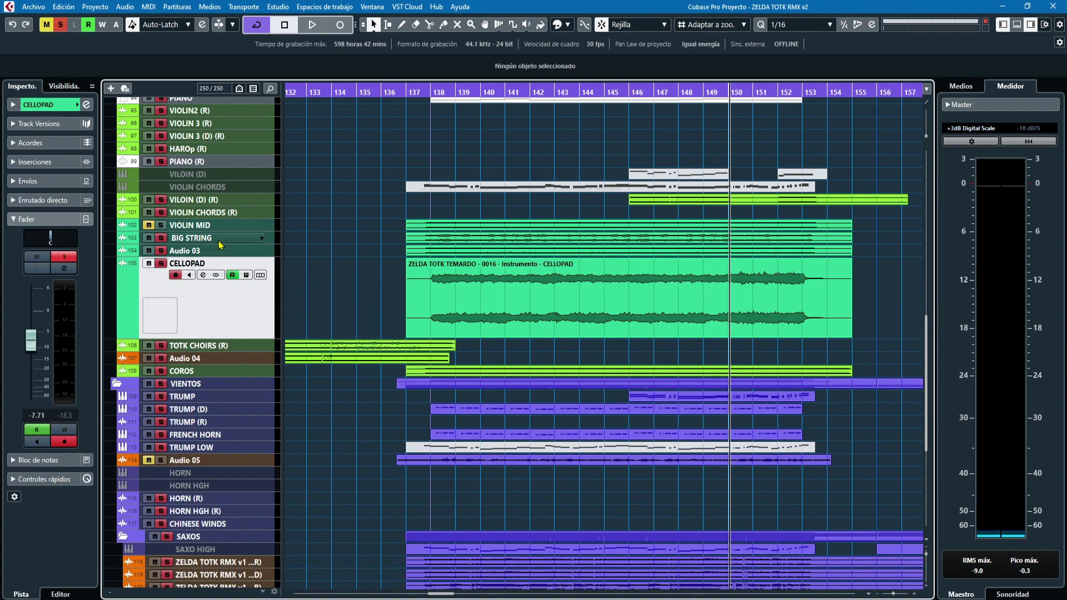
{"action": "left_click_drag", "start_coordinate": [220, 244], "coordinate": [244, 358]}
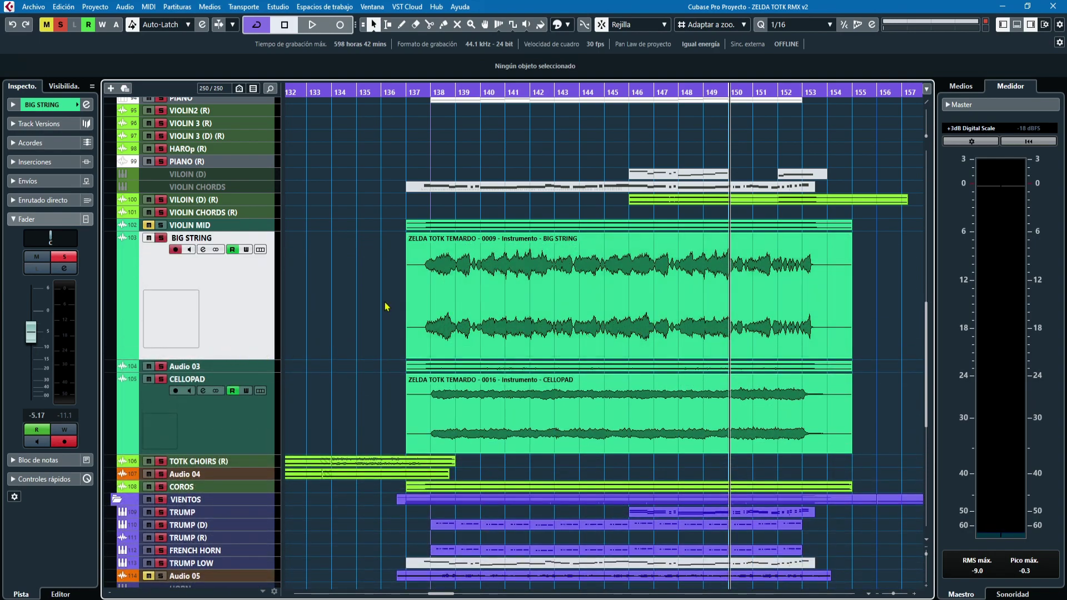
Look over the string and wind tracks of the ORCHESTA folder, from CUERDAS down to SAXOS
{"action": "scroll", "coordinate": [378, 322], "scroll_direction": "up", "scroll_amount": 15}
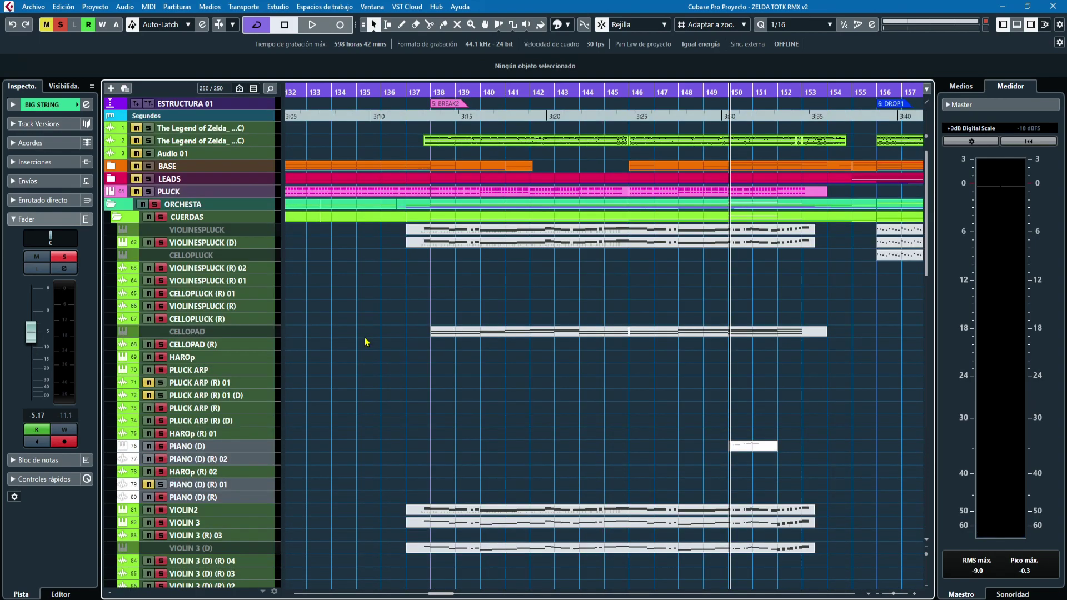
{"action": "scroll", "coordinate": [366, 341], "scroll_direction": "down", "scroll_amount": 15}
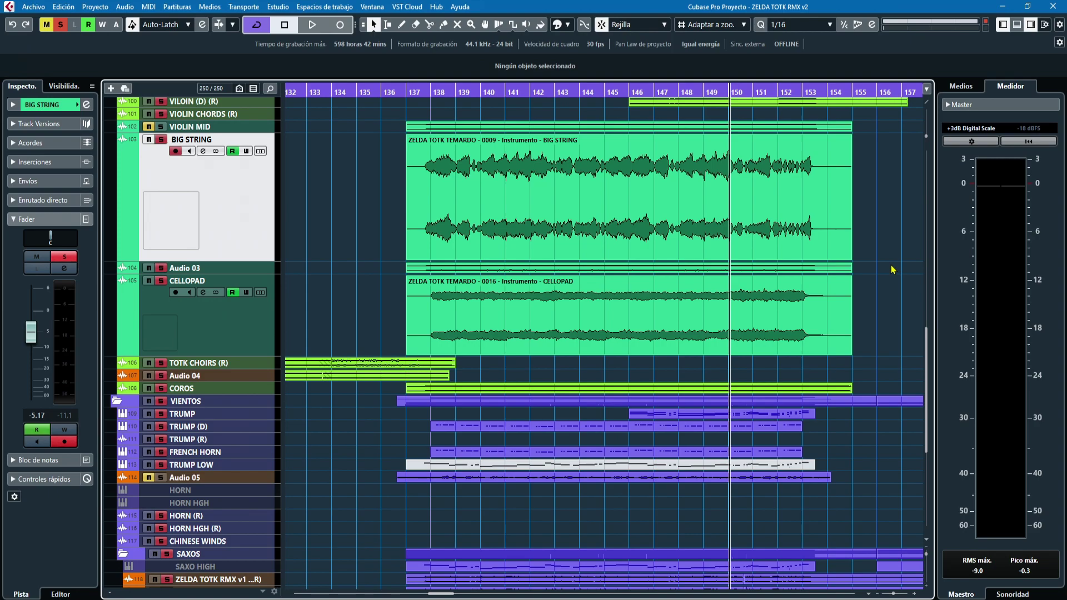
{"action": "scroll", "coordinate": [887, 271], "scroll_direction": "down", "scroll_amount": 5}
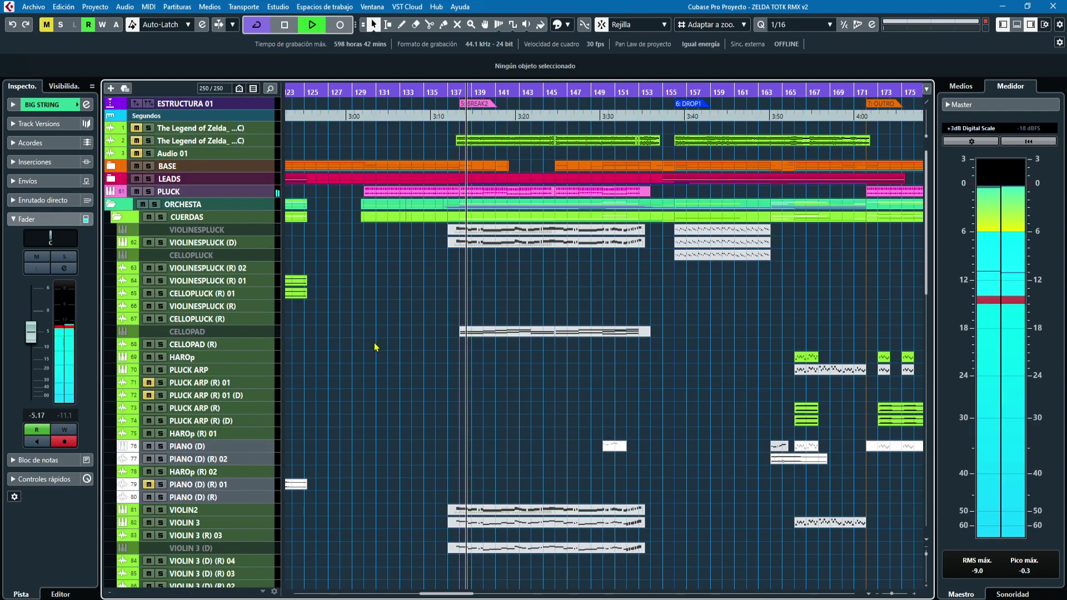
Play the full mix from around bar 138 and follow the orchestral tracks through bar 148
{"action": "scroll", "coordinate": [409, 295], "scroll_direction": "down", "scroll_amount": 15}
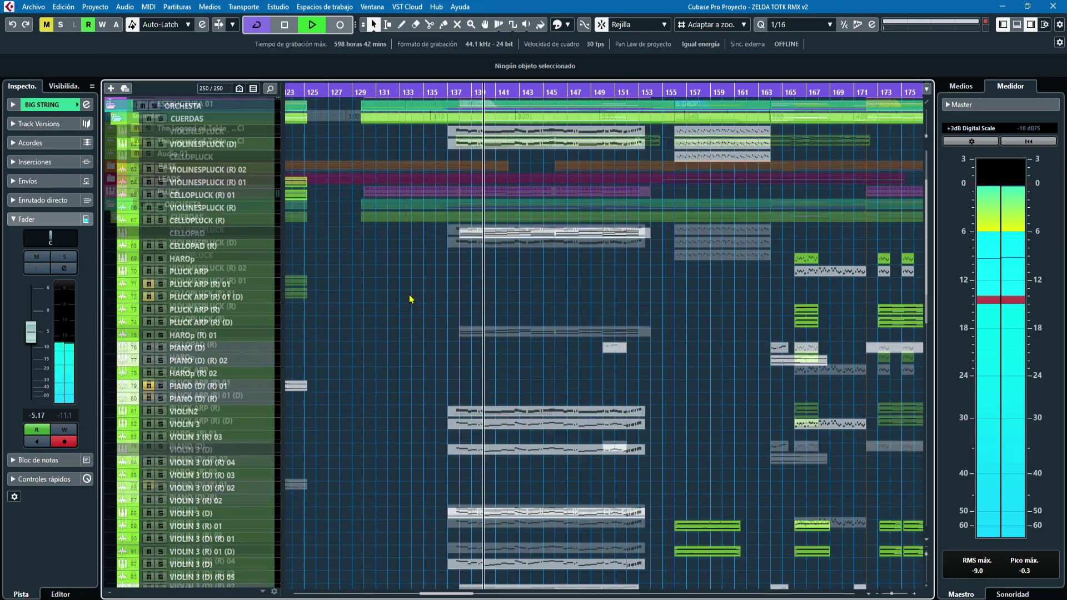
{"action": "scroll", "coordinate": [400, 278], "scroll_direction": "down", "scroll_amount": 5}
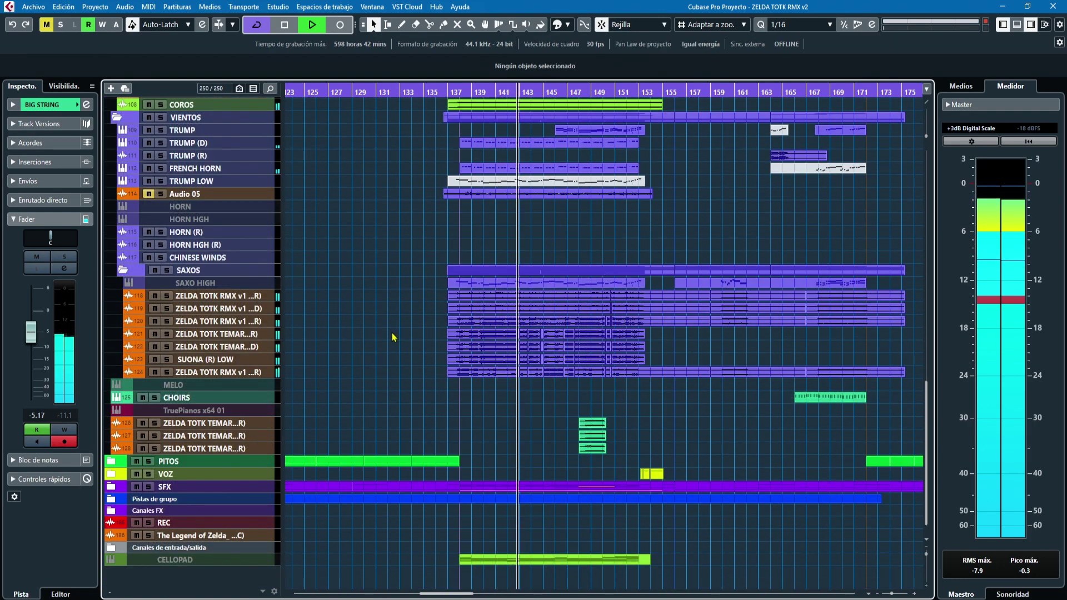
{"action": "key", "text": "g"}
{"action": "key", "text": "g"}
{"action": "key", "text": "h"}
{"action": "key", "text": "h"}
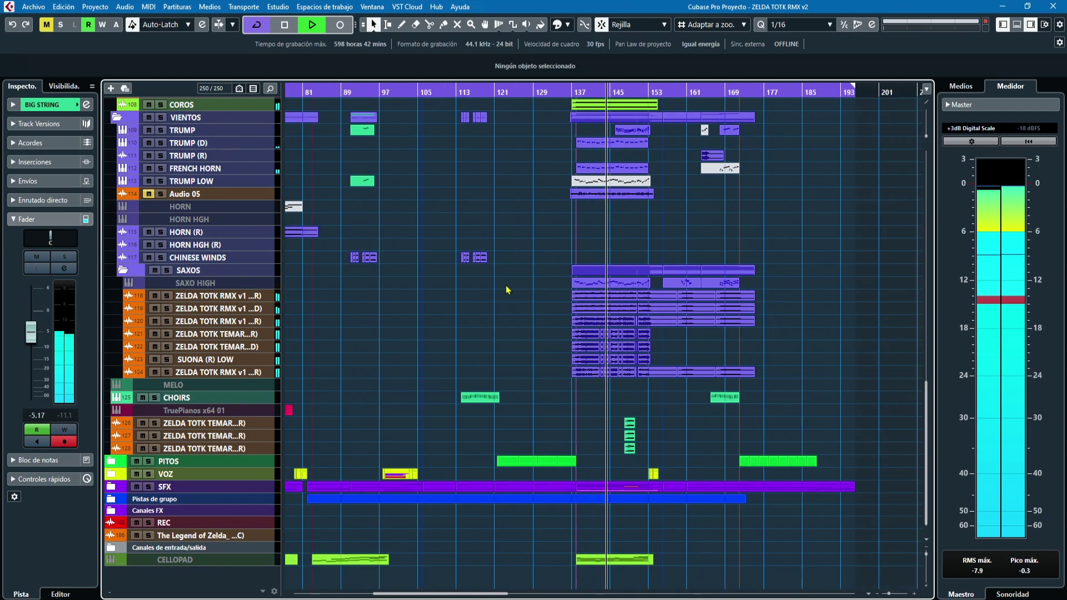
{"action": "key", "text": "g"}
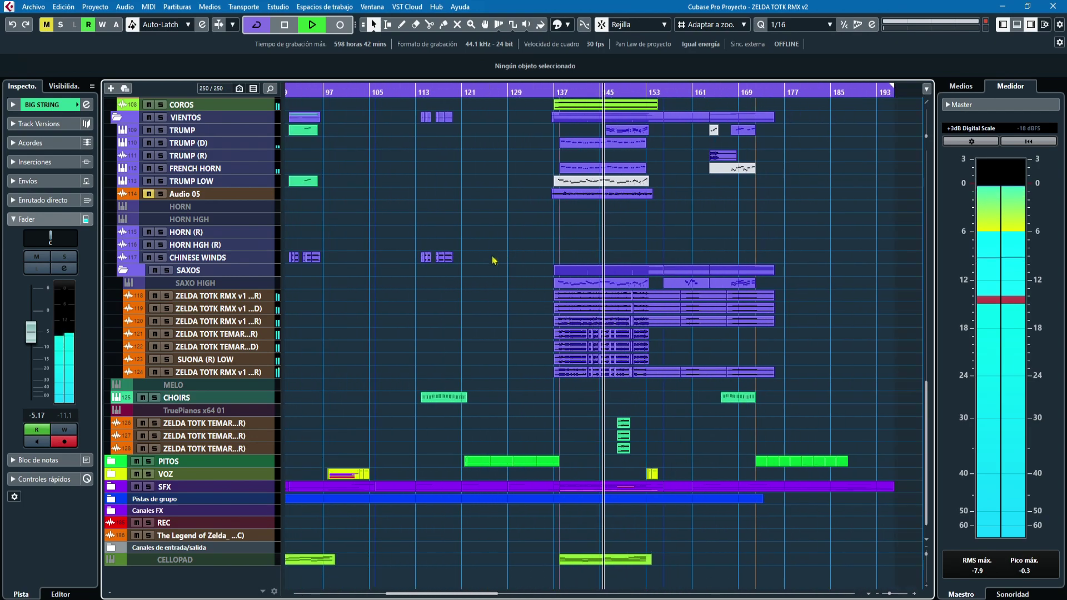
{"action": "key", "text": "h"}
{"action": "key", "text": "h"}
{"action": "key", "text": "h"}
{"action": "key", "text": "h"}
{"action": "key", "text": "h"}
{"action": "key", "text": "h"}
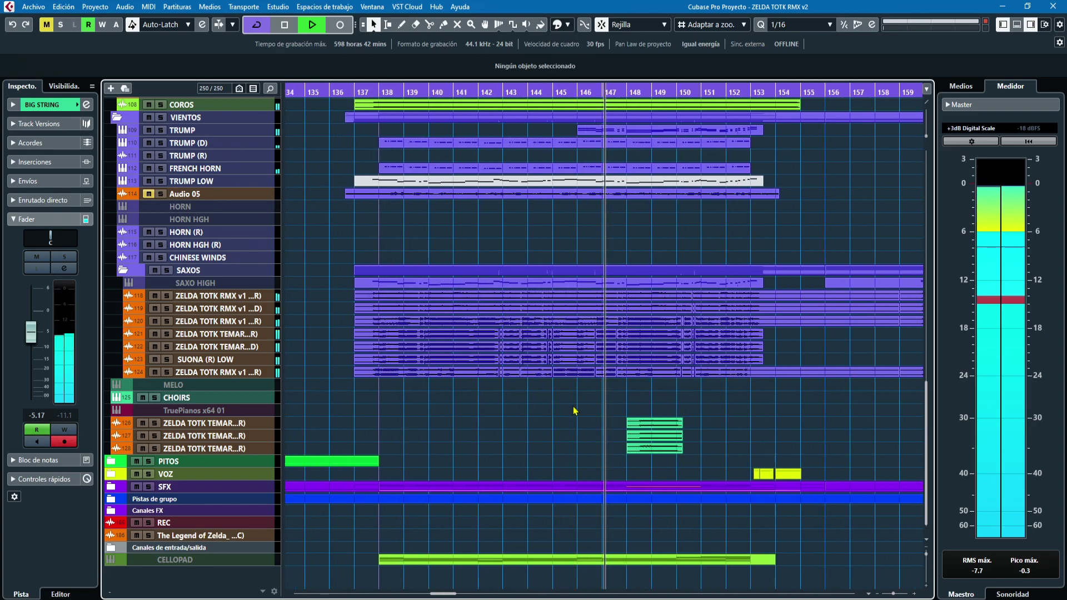
{"action": "key", "text": "h"}
{"action": "key", "text": "h"}
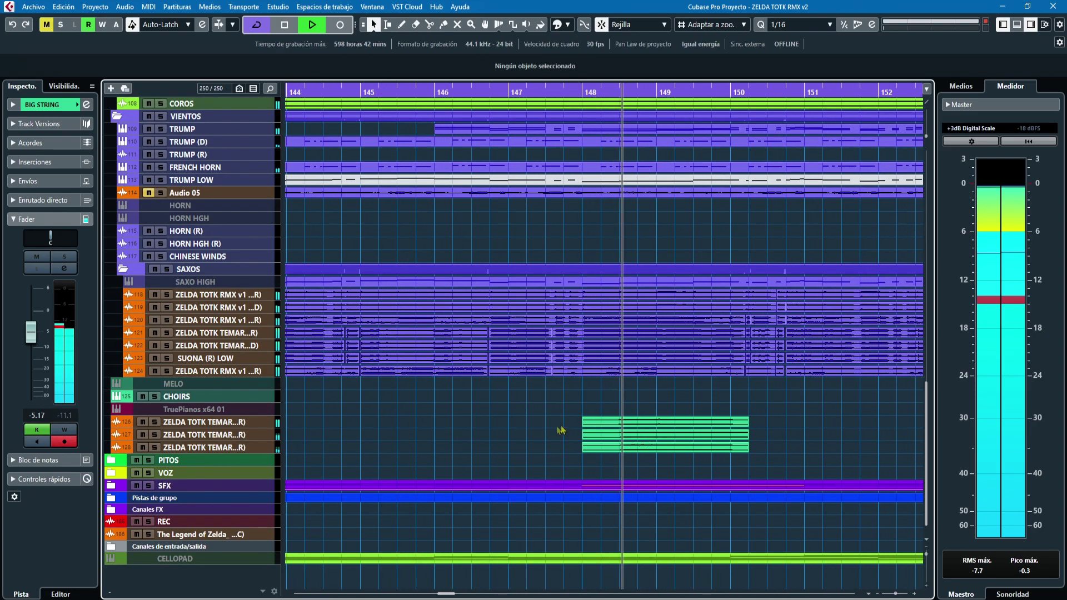
{"action": "key", "text": "g"}
{"action": "key", "text": "g"}
{"action": "key", "text": "g"}
{"action": "key", "text": "g"}
{"action": "key", "text": "g"}
{"action": "key", "text": "g"}
{"action": "key", "text": "g"}
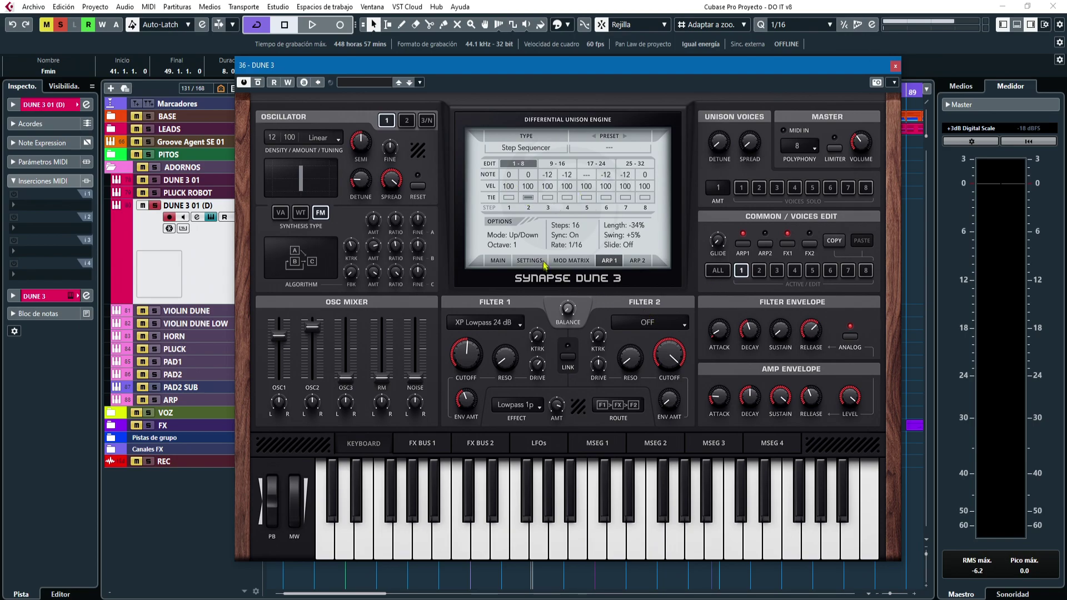
Examine the DUNE 3 synth's main patch page and the notes of the Fmin clip on the DUNE 3 01 (D) track
{"action": "left_click", "coordinate": [498, 261]}
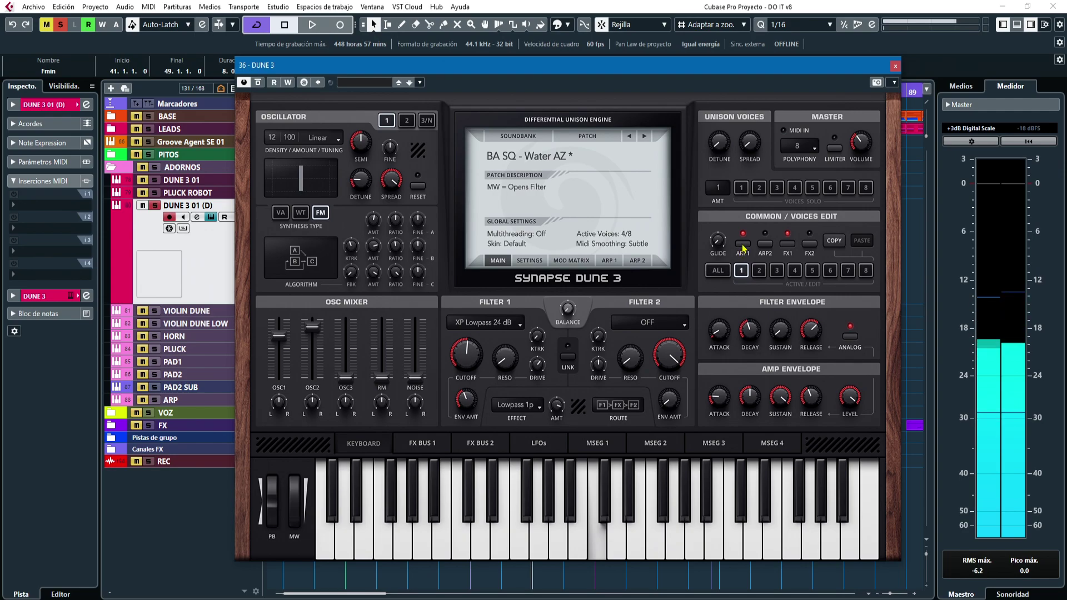
{"action": "left_click", "coordinate": [894, 67]}
{"action": "double_click", "coordinate": [564, 238]}
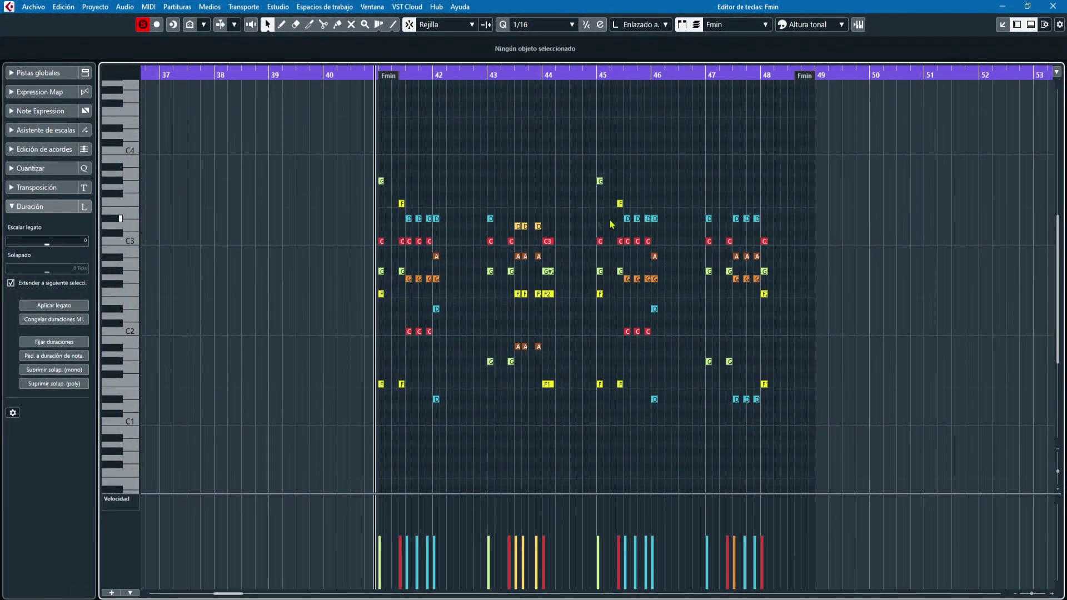
{"action": "key", "text": "space"}
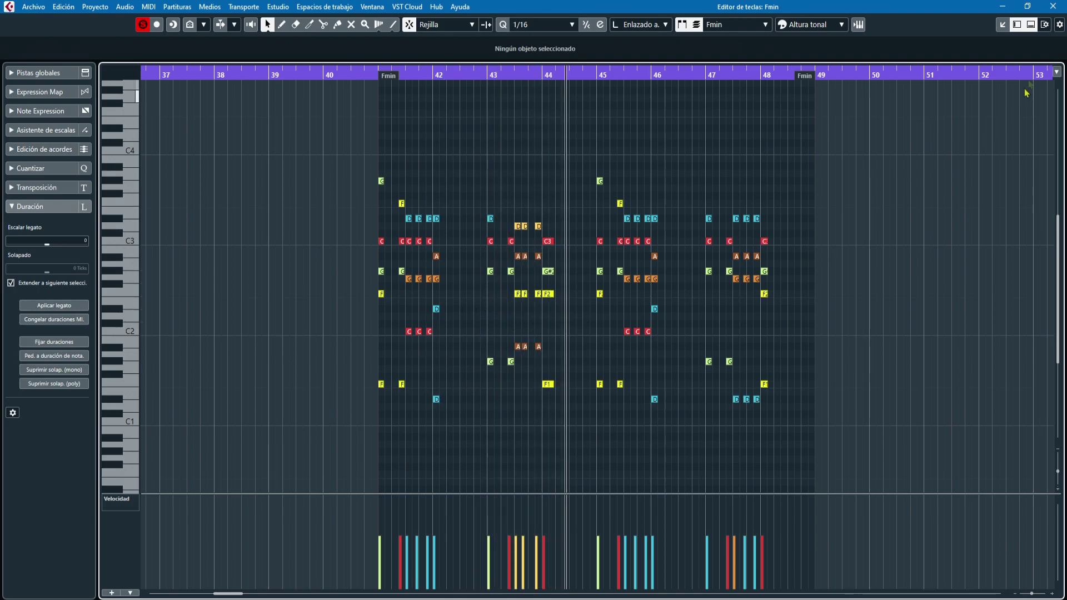
{"action": "left_click", "coordinate": [1053, 7]}
Listen to the soloed DUNE 3 01 (D) part up to around bar 48 and check its synth patch
{"action": "left_click", "coordinate": [211, 216]}
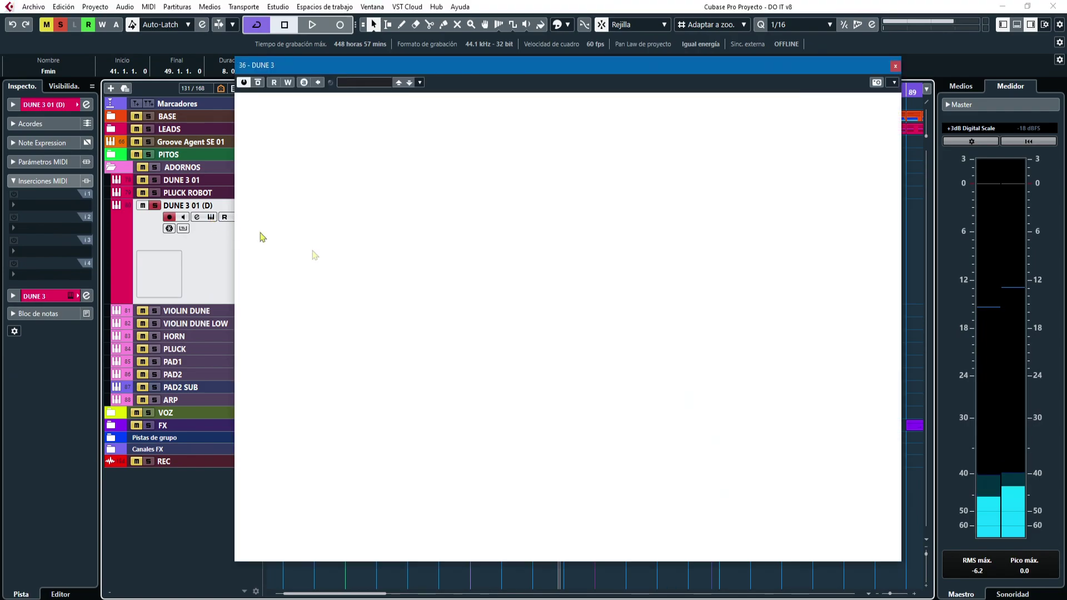
{"action": "left_click", "coordinate": [895, 66]}
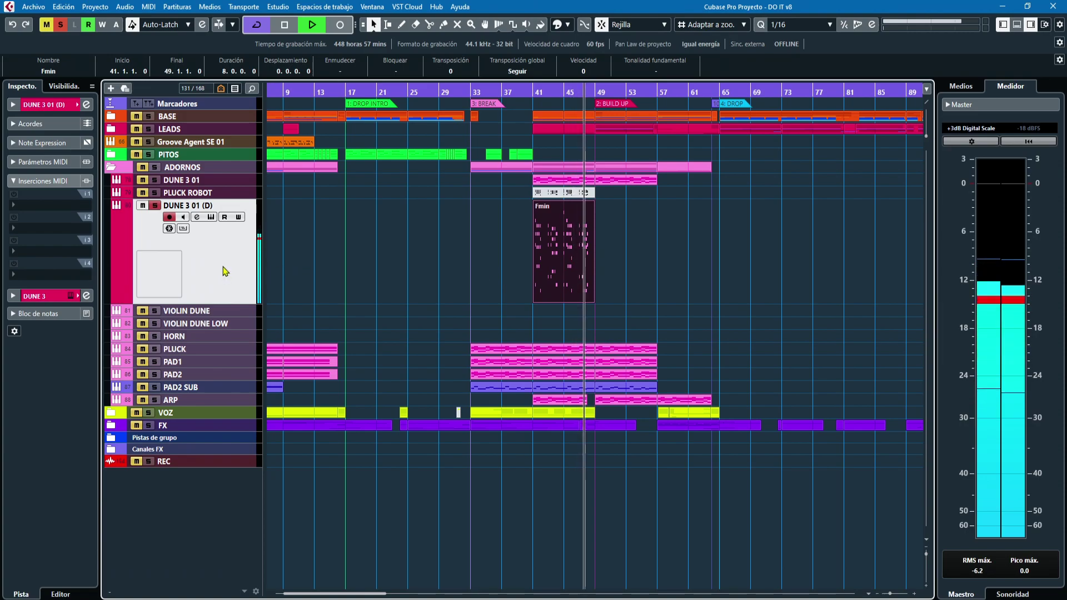
{"action": "key", "text": "space"}
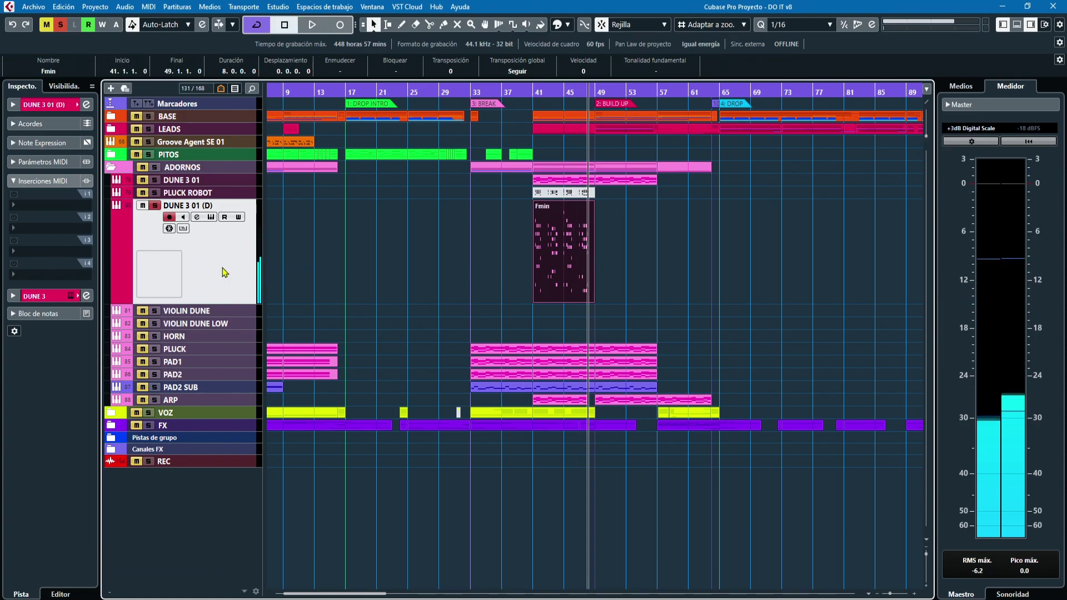
{"action": "left_click", "coordinate": [211, 216]}
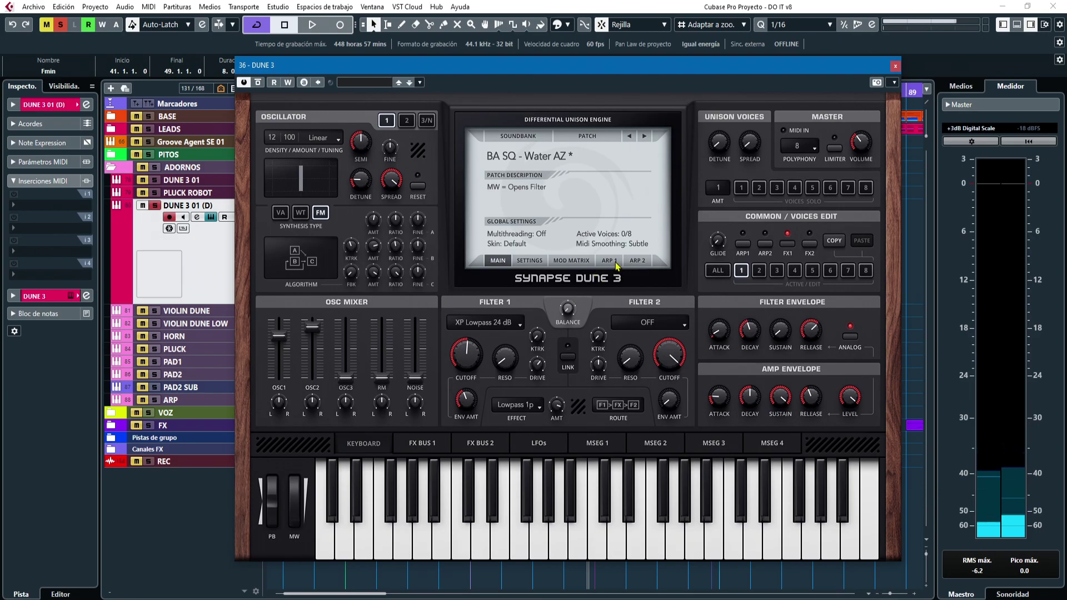
{"action": "left_click", "coordinate": [895, 66]}
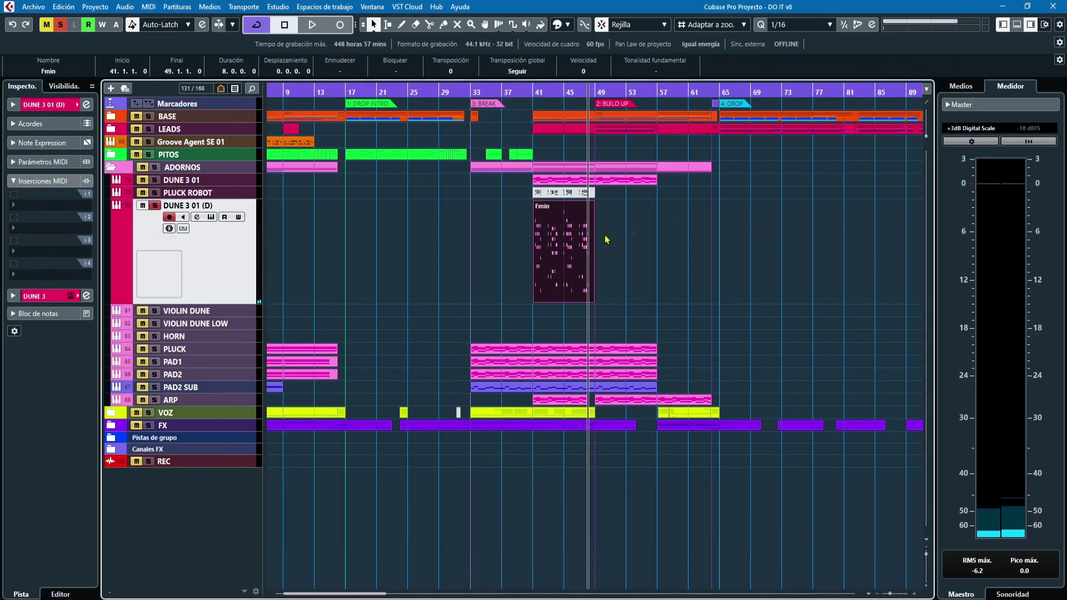
Replay the soloed DUNE 3 01 (D) clip from bar 41
{"action": "left_click", "coordinate": [539, 91]}
{"action": "left_click", "coordinate": [563, 275]}
{"action": "key", "text": "space"}
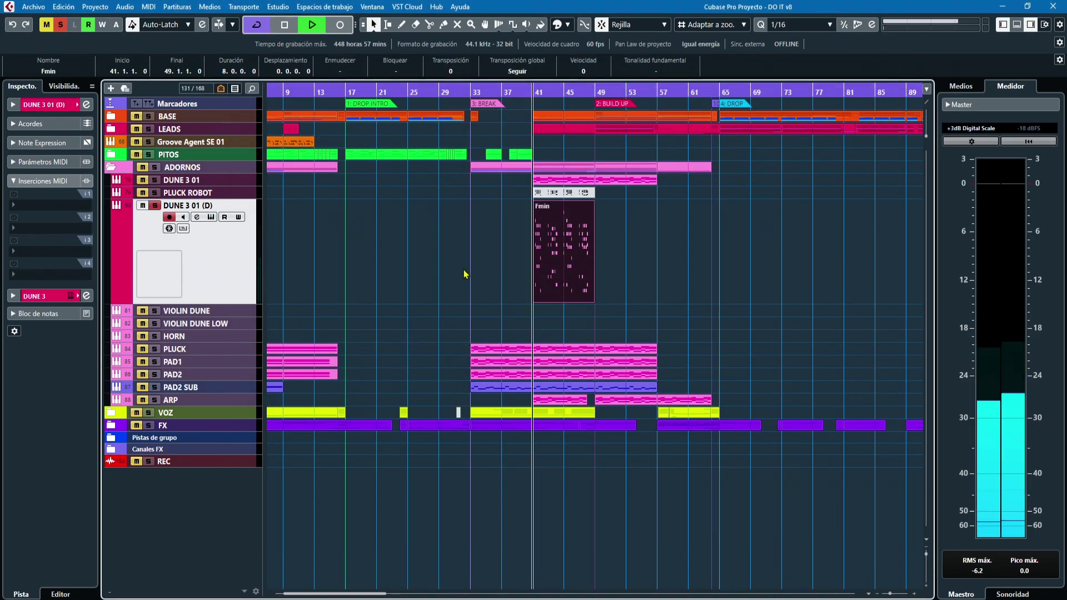
{"action": "left_click", "coordinate": [479, 248]}
{"action": "key", "text": "space"}
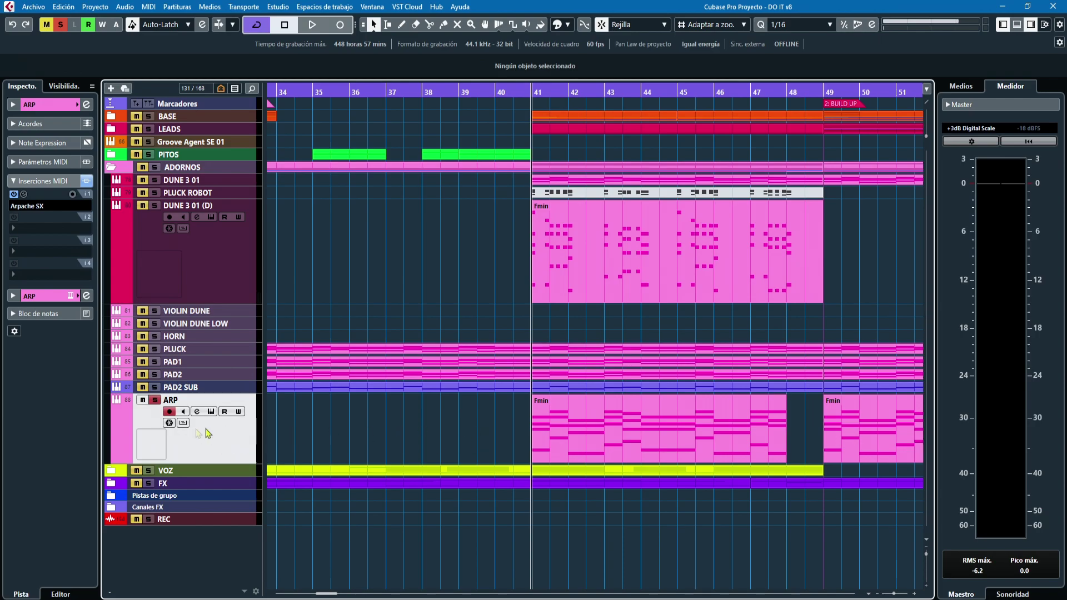
Listen to the soloed ARP track from bar 41 with Arpache SX bypassed and examine the notes of its Fmin clip
{"action": "left_click", "coordinate": [531, 94]}
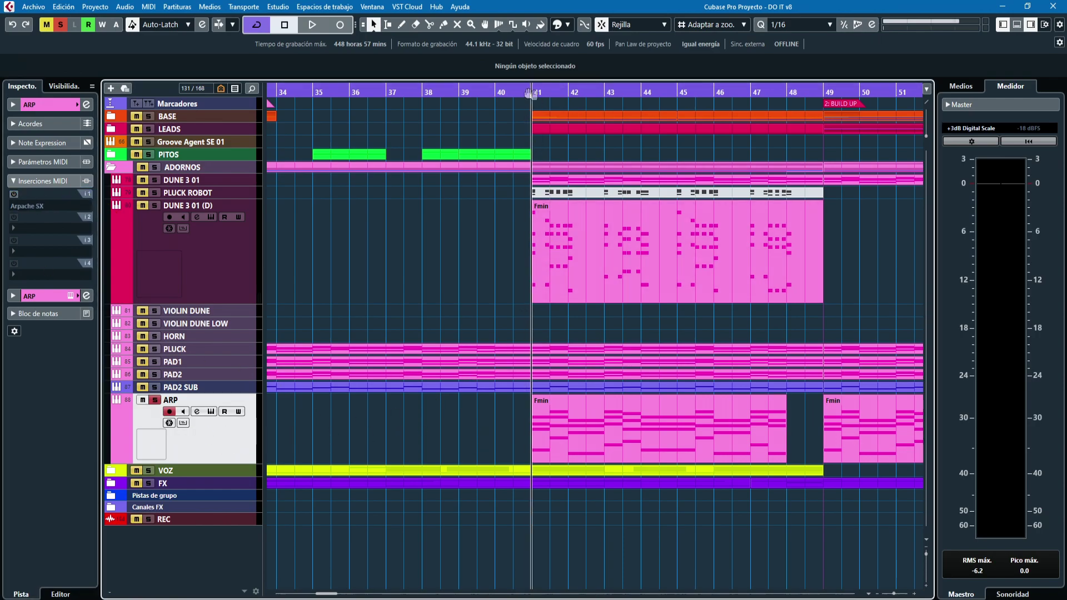
{"action": "key", "text": "space"}
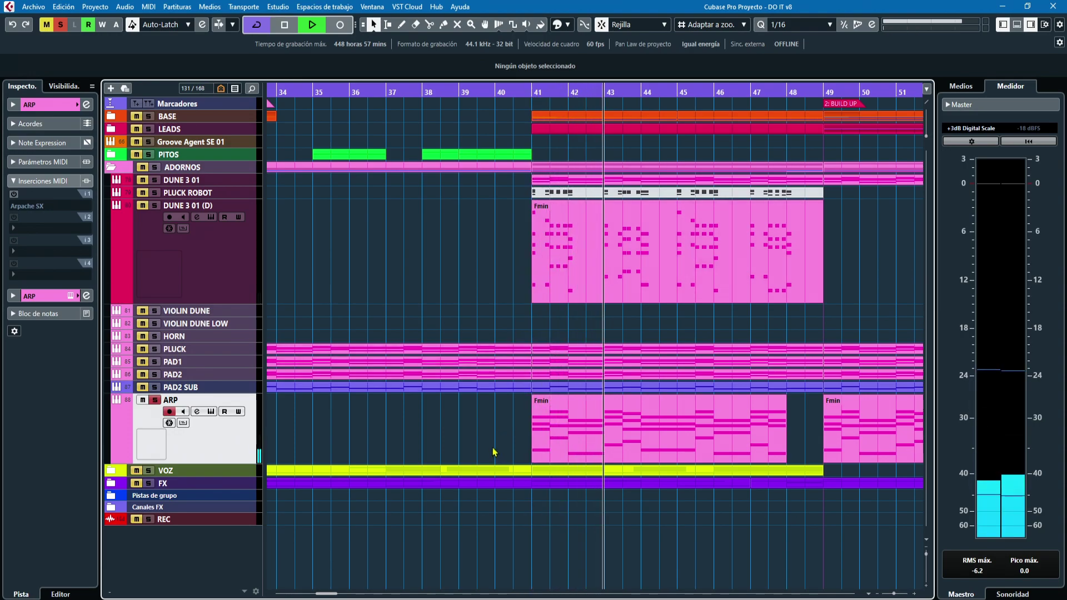
{"action": "double_click", "coordinate": [542, 439]}
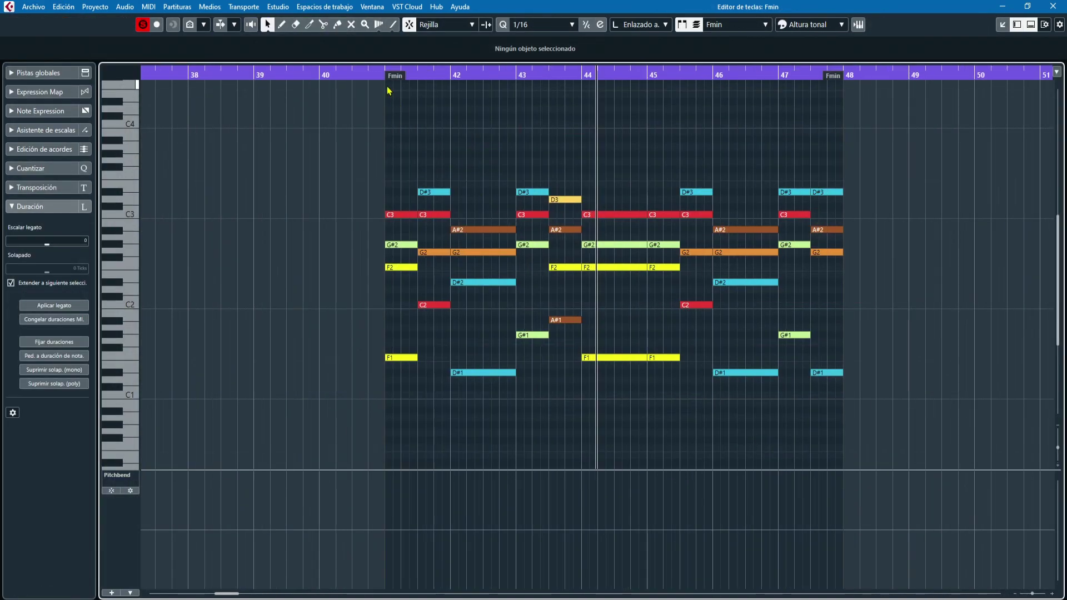
{"action": "left_click", "coordinate": [1052, 6]}
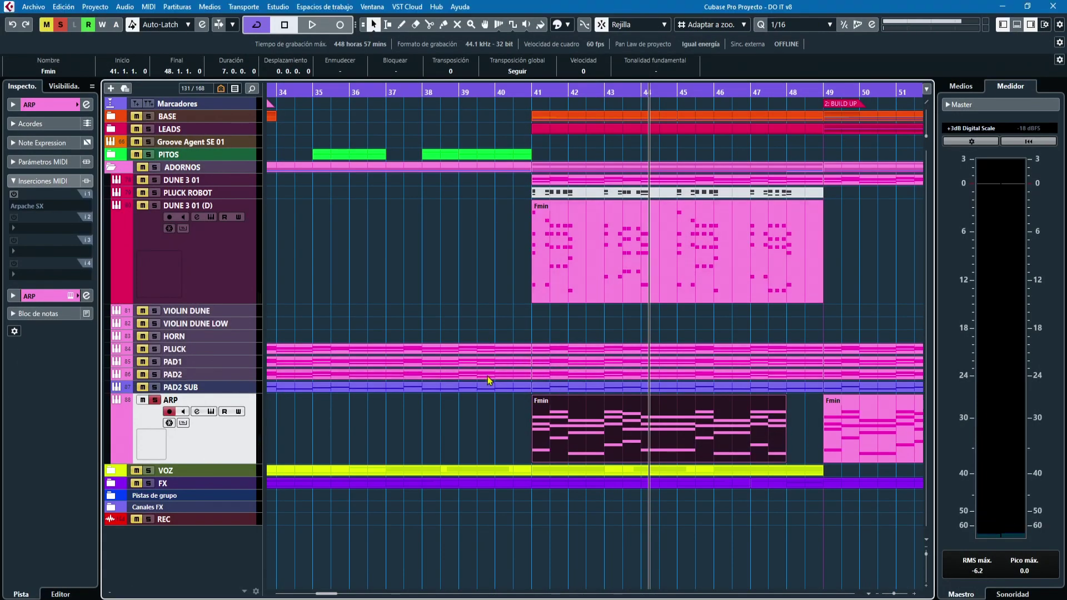
Play the ARP track from bar 41 together with the soloed PAD1 and PAD2 tracks, Arpache SX still bypassed
{"action": "left_click", "coordinate": [532, 95]}
{"action": "key", "text": "space"}
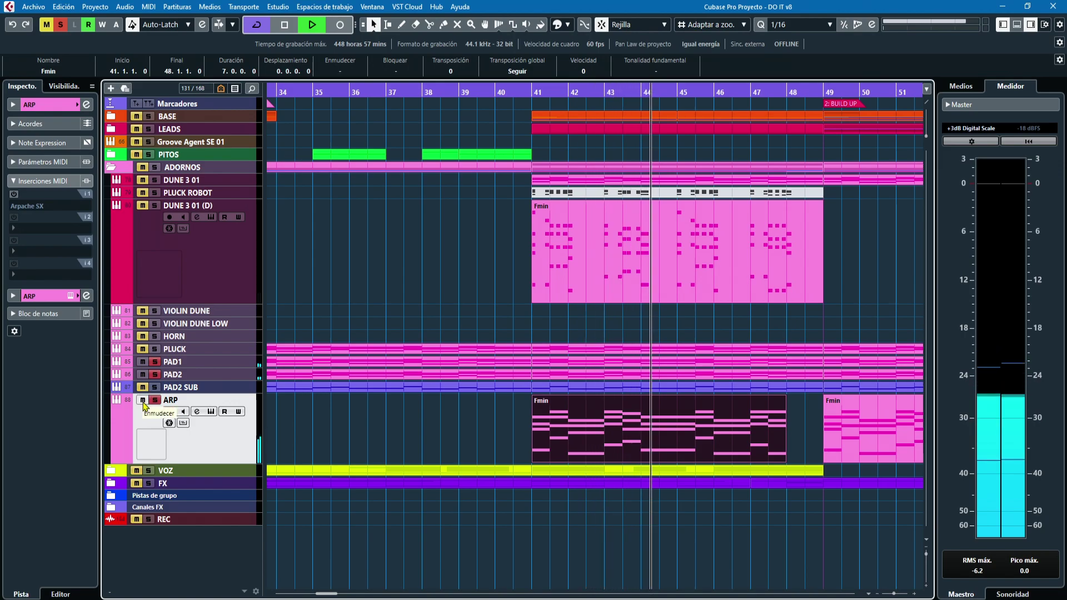
{"action": "left_click", "coordinate": [156, 401]}
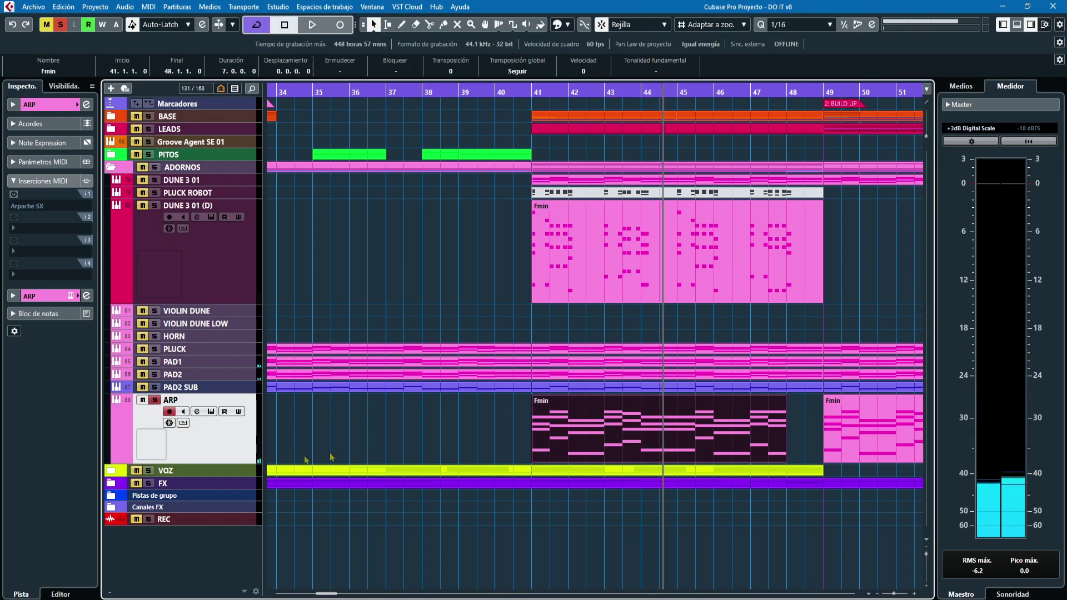
Enable Arpache SX on the ARP track, listen to the arpeggiated chords from bar 41 and check the plug-in's settings
{"action": "left_click", "coordinate": [14, 195]}
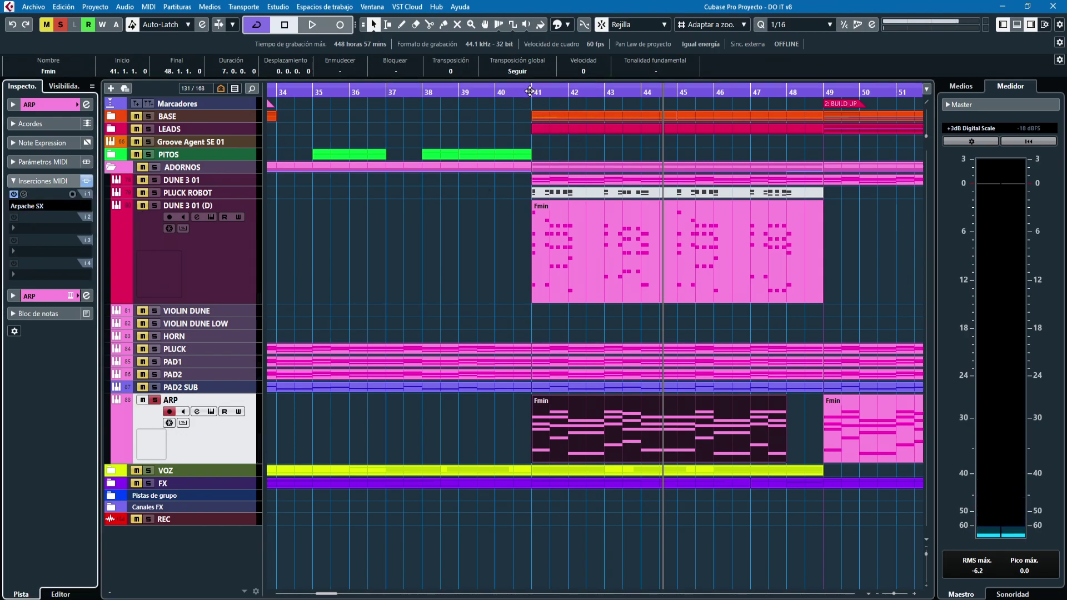
{"action": "key", "text": "space"}
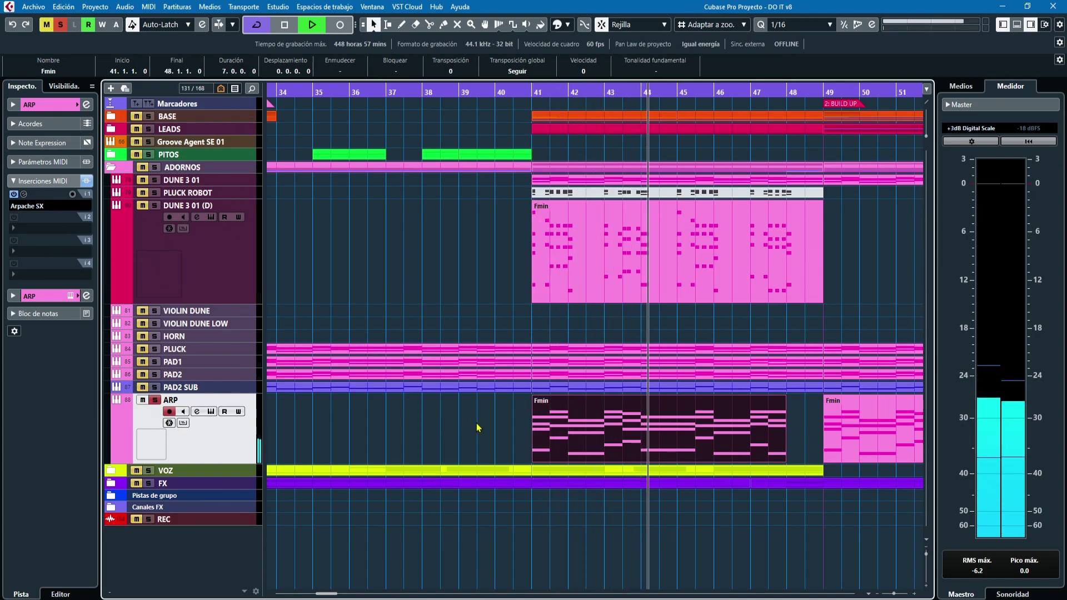
{"action": "left_click", "coordinate": [24, 195]}
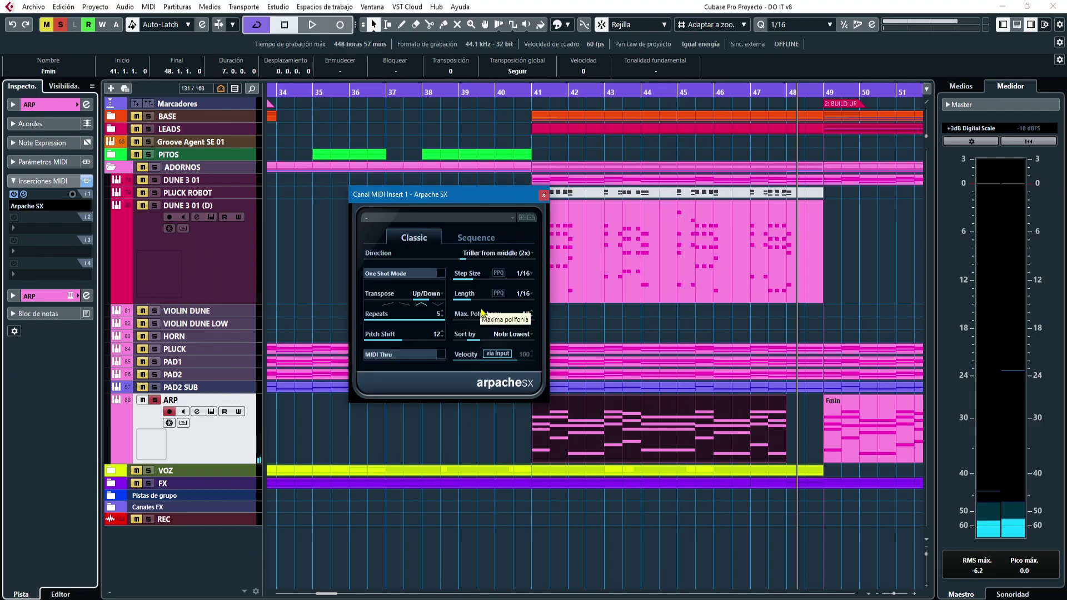
{"action": "left_click", "coordinate": [543, 195]}
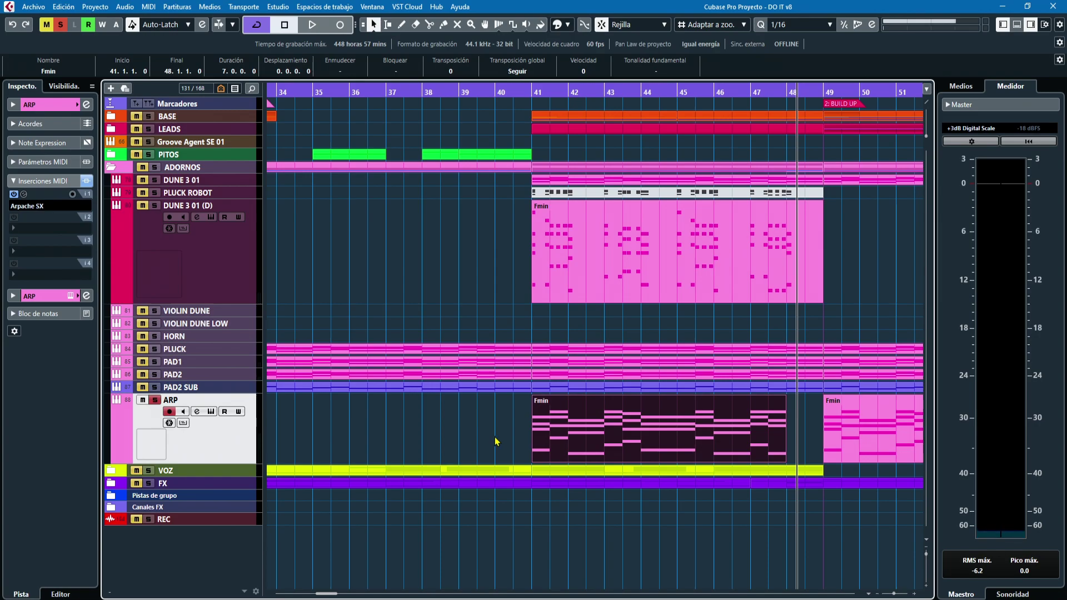
Play the ADORNOS tracks unsoloed within the full mix from bar 41 to around bar 49 and clear the clip selection
{"action": "key", "text": "g"}
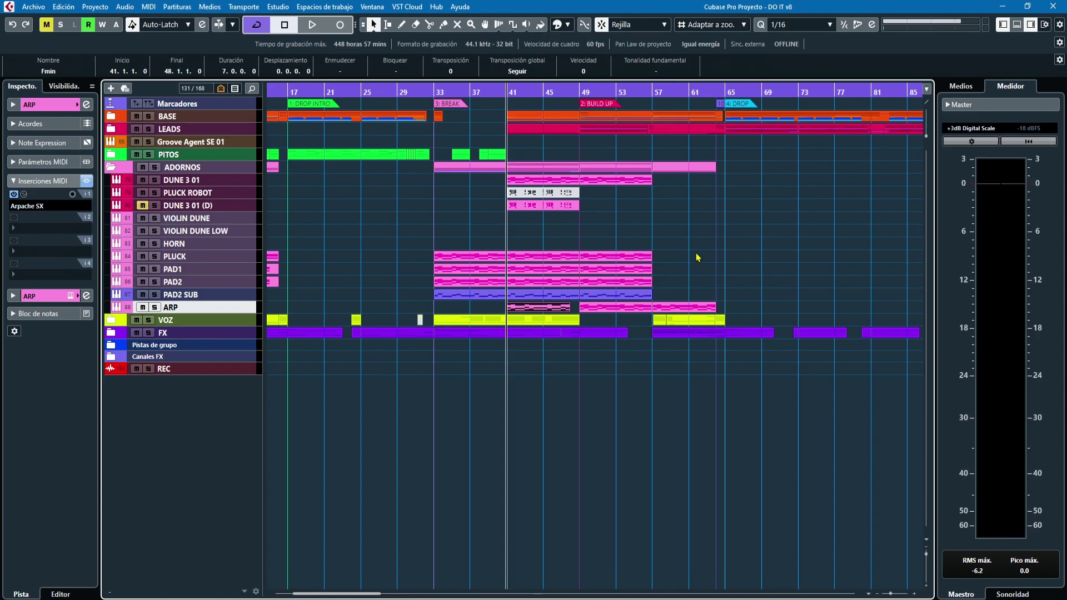
{"action": "key", "text": "space"}
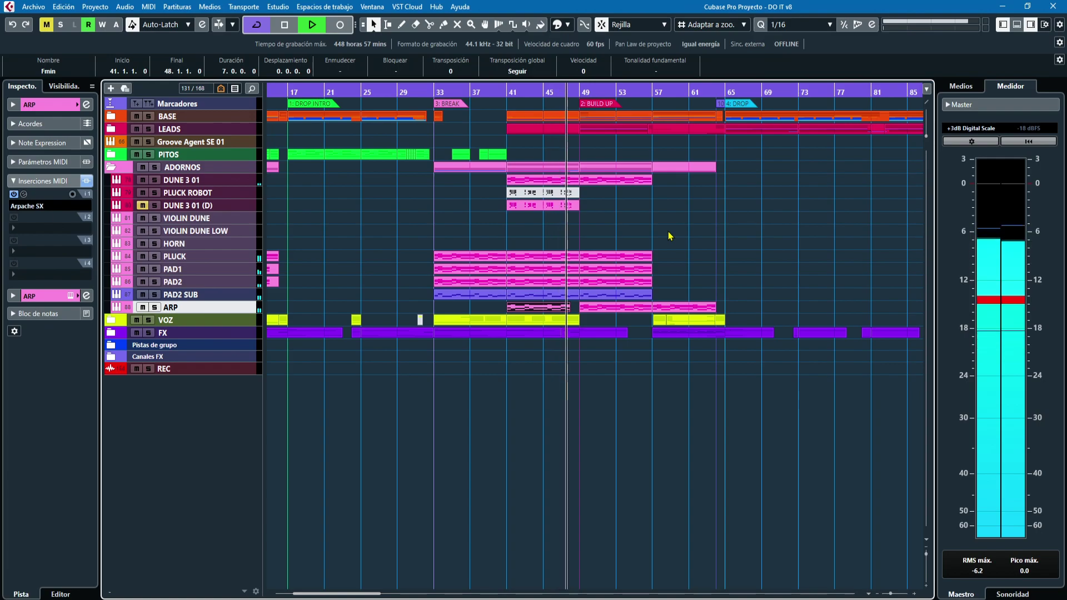
{"action": "left_click", "coordinate": [600, 229]}
{"action": "key", "text": "space"}
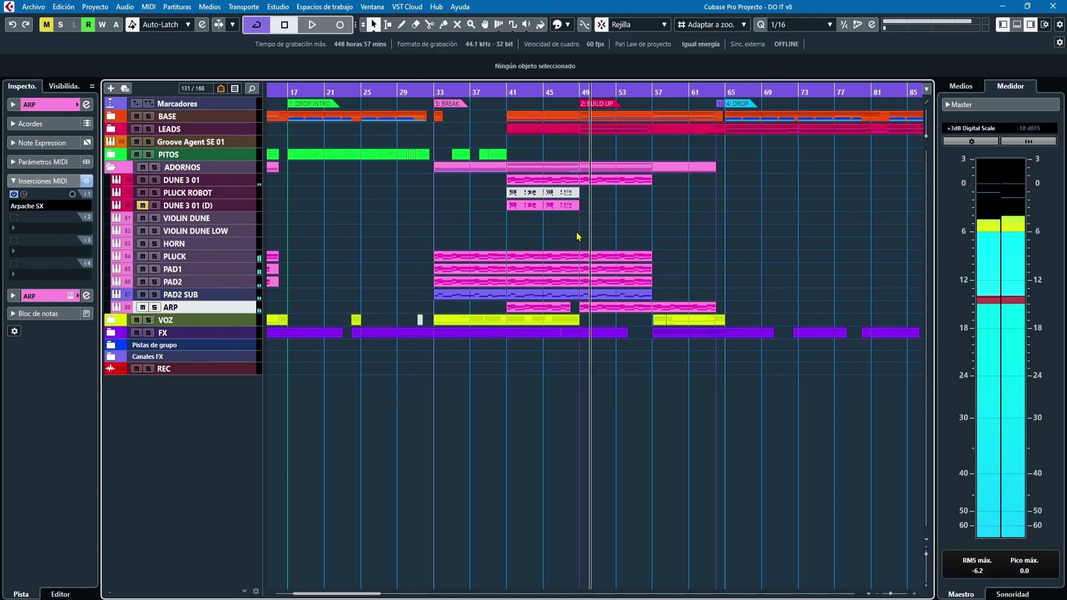
Open the first BAJO ROLL clip at bar 129 of the soloed BAJO RITMO track to examine its notes
{"action": "key", "text": "g"}
{"action": "key", "text": "g"}
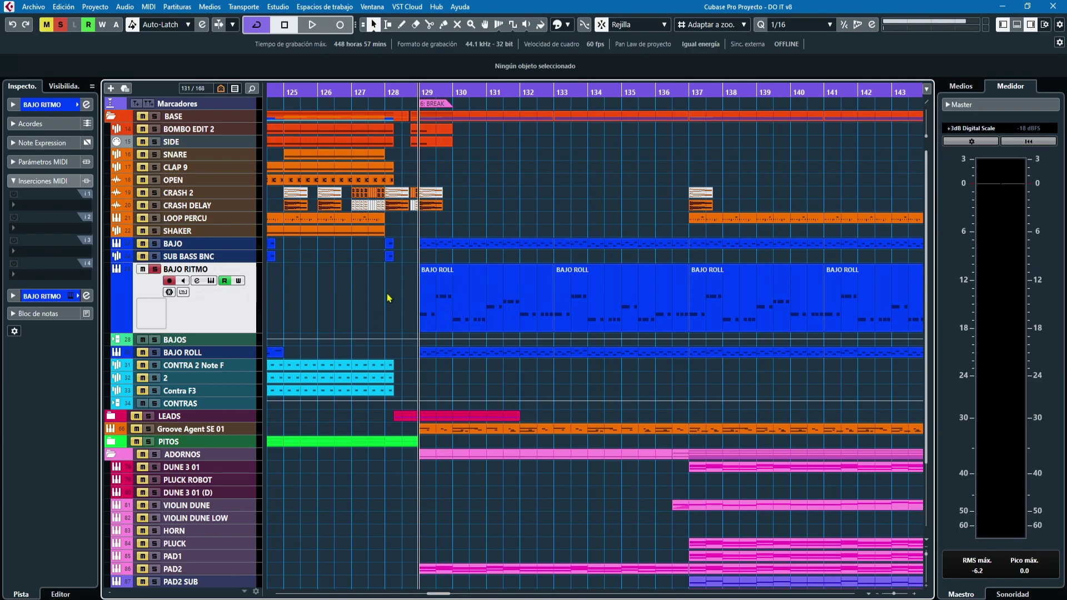
{"action": "double_click", "coordinate": [455, 306]}
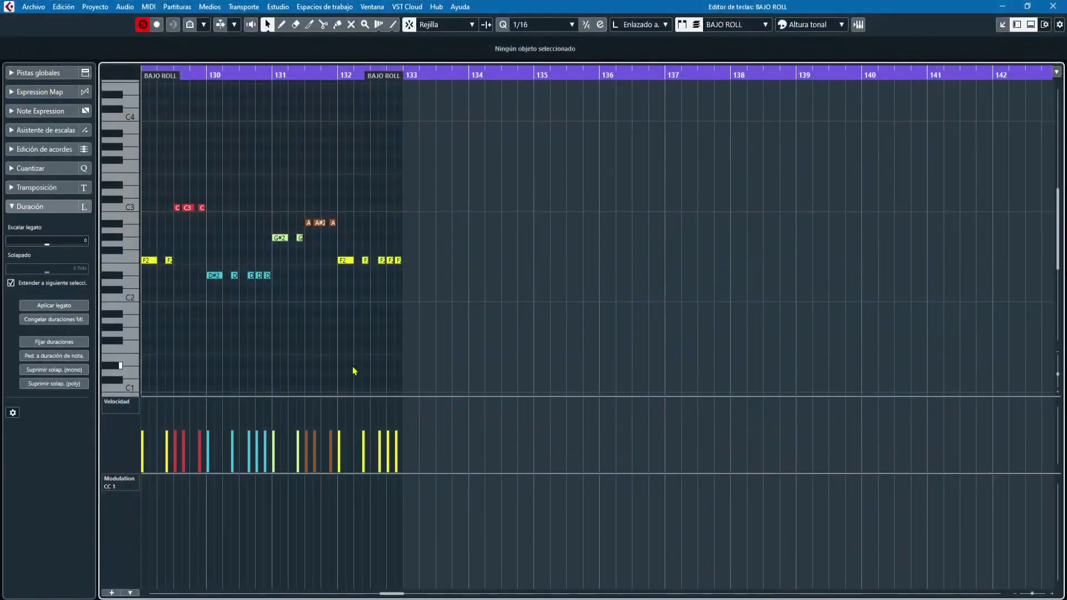
Close the BAJO ROLL clip's note editor and play the soloed BAJO RITMO track from bar 129
{"action": "key", "text": "h"}
{"action": "key", "text": "h"}
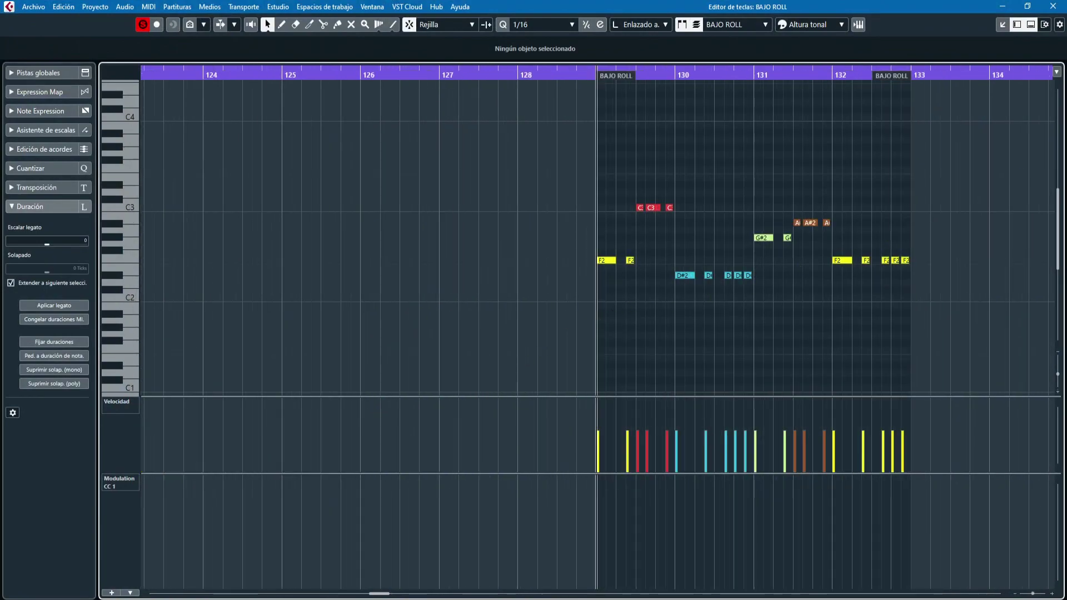
{"action": "left_click", "coordinate": [1052, 6]}
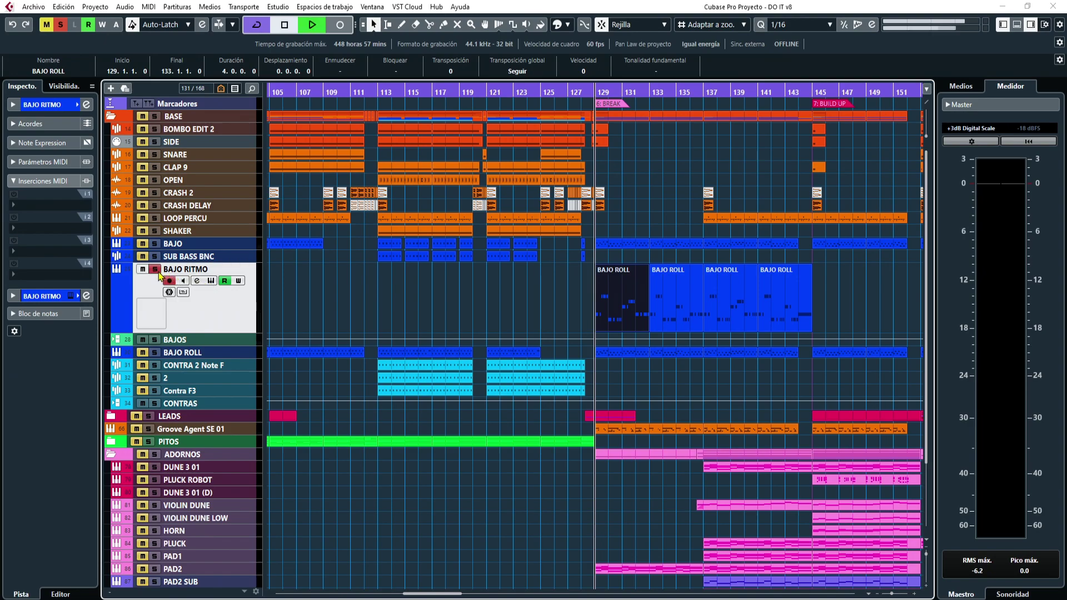
{"action": "key", "text": "space"}
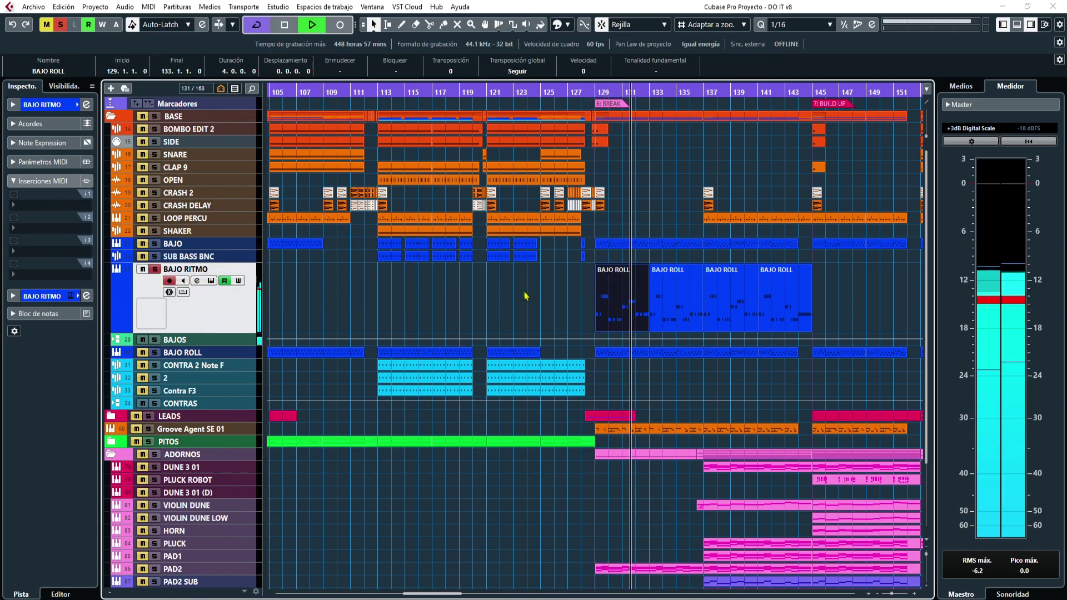
{"action": "key", "text": "h"}
{"action": "key", "text": "h"}
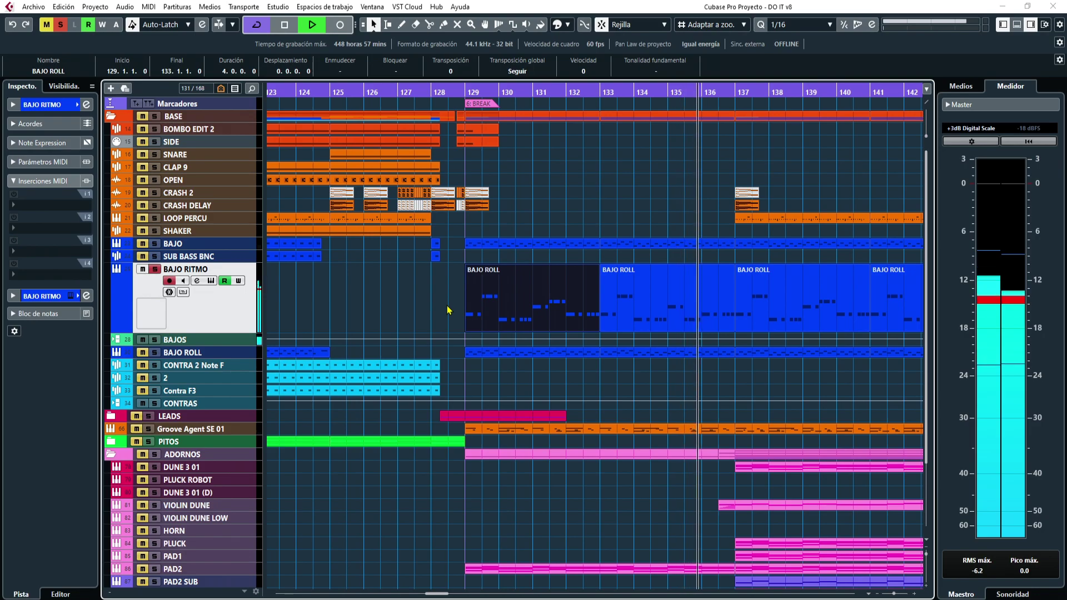
Listen to BAJO RITMO together with the soloed BAJO, SUB BASS BNC and BAJO ROLL tracks through bar 141, and stop playback
{"action": "key", "text": "g"}
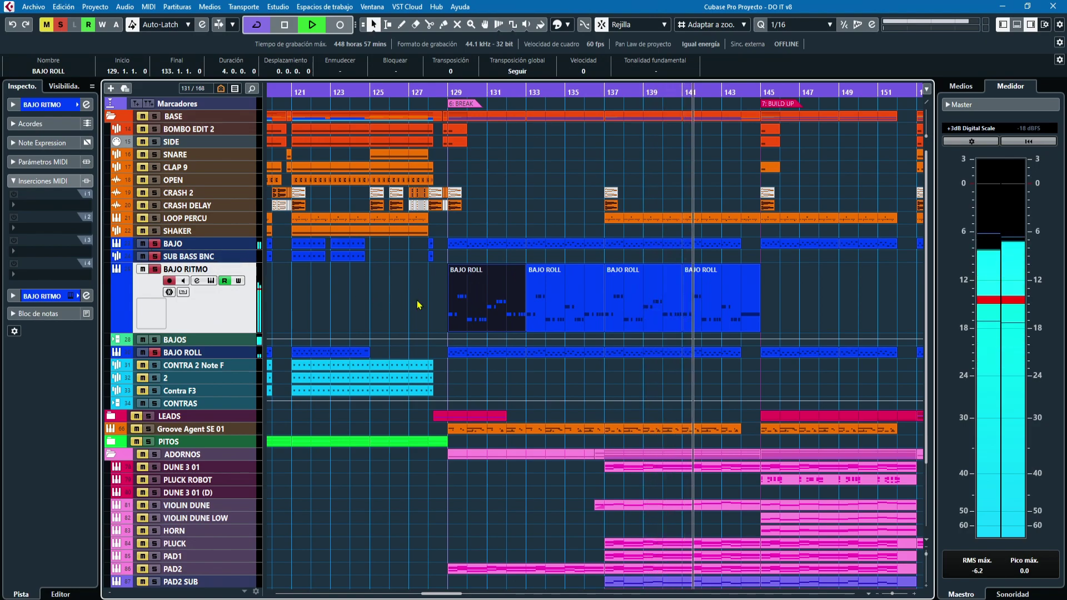
{"action": "key", "text": "g"}
{"action": "key", "text": "g"}
{"action": "key", "text": "g"}
{"action": "key", "text": "g"}
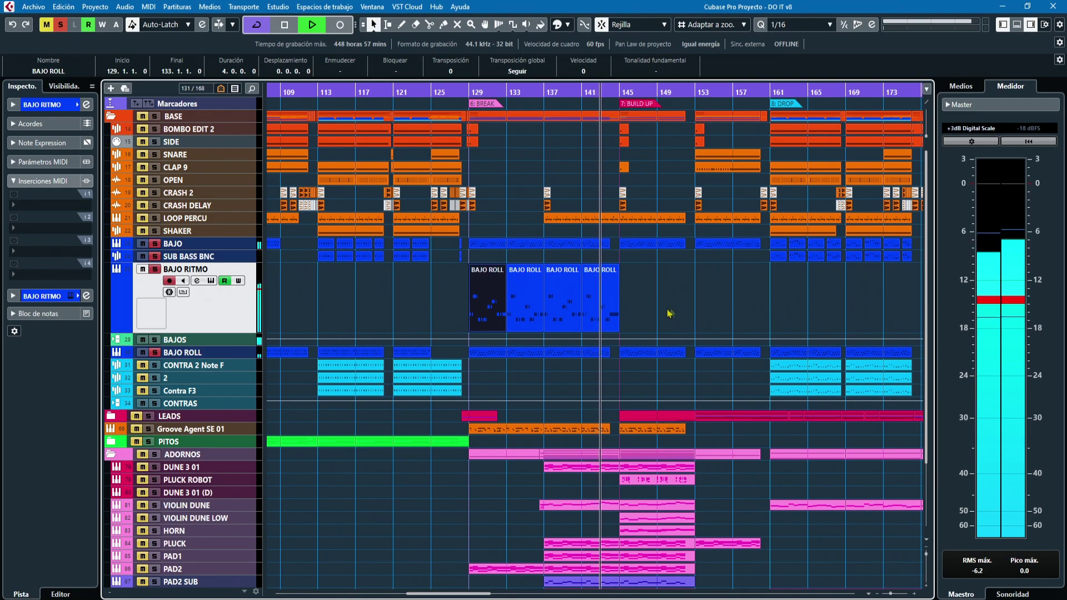
{"action": "key", "text": "space"}
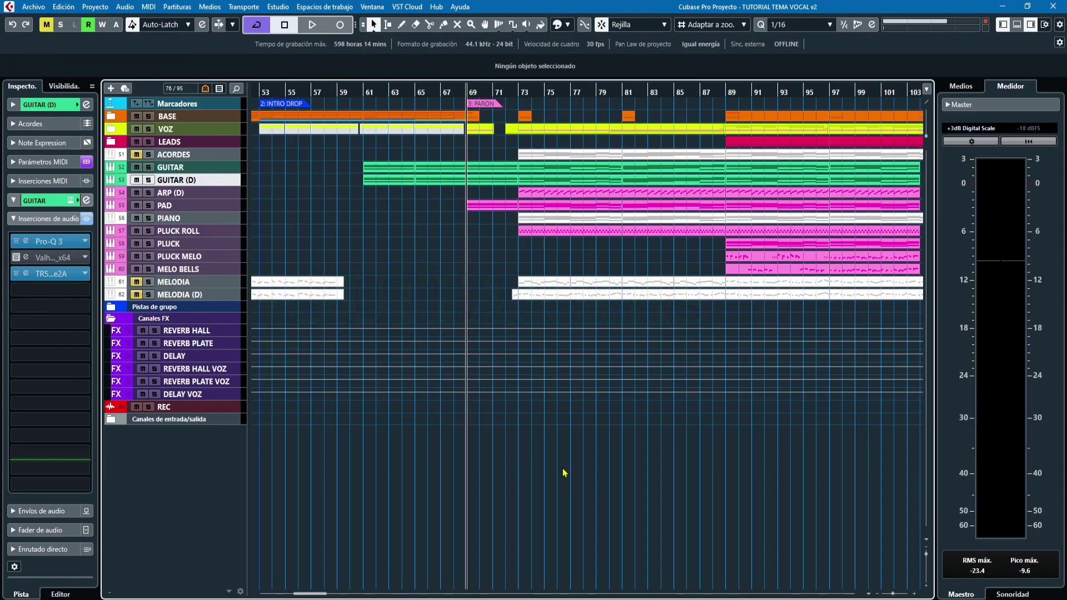
Open the GUITAR clip at bar 69 of the TUTORIAL TEMA VOCAL v2 project to examine its notes
{"action": "key", "text": "h"}
{"action": "key", "text": "h"}
{"action": "key", "text": "h"}
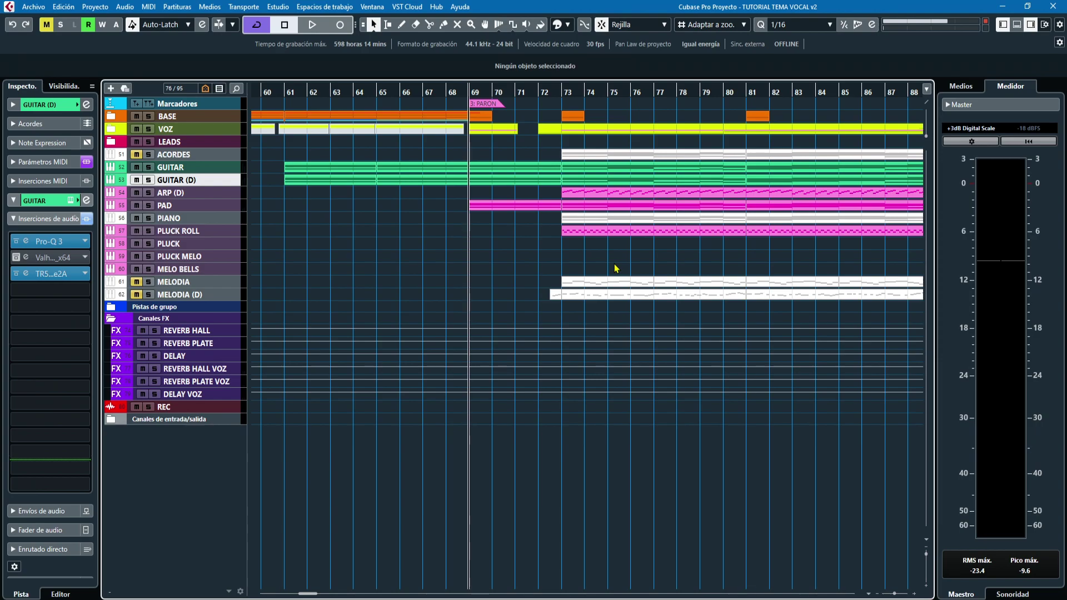
{"action": "double_click", "coordinate": [488, 169]}
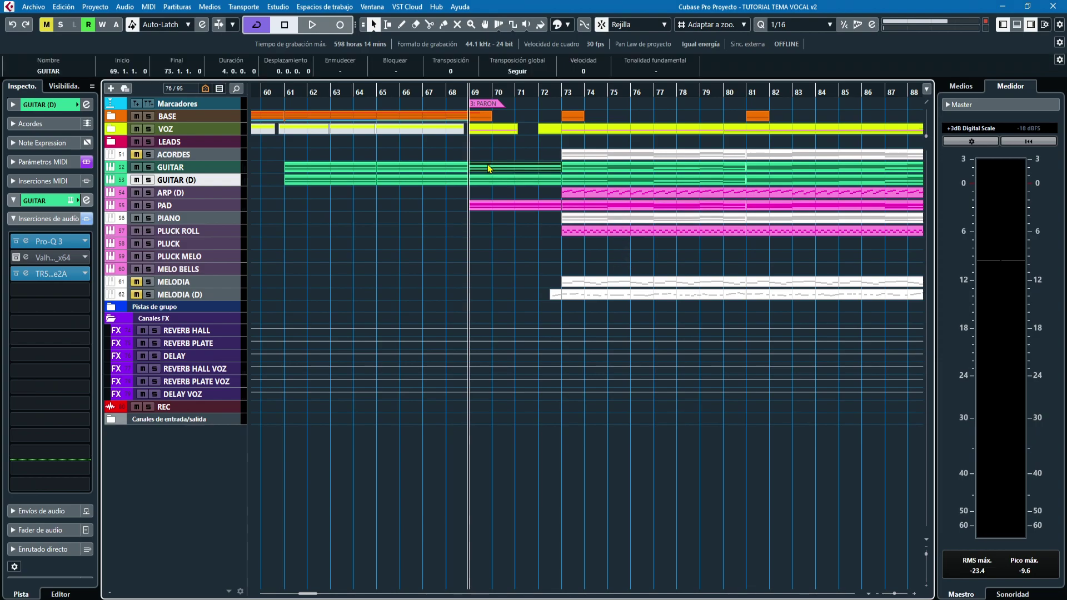
{"action": "key", "text": "h"}
{"action": "key", "text": "h"}
{"action": "key", "text": "h"}
{"action": "key", "text": "h"}
{"action": "key", "text": "h"}
{"action": "key", "text": "h"}
{"action": "key", "text": "h"}
{"action": "key", "text": "h"}
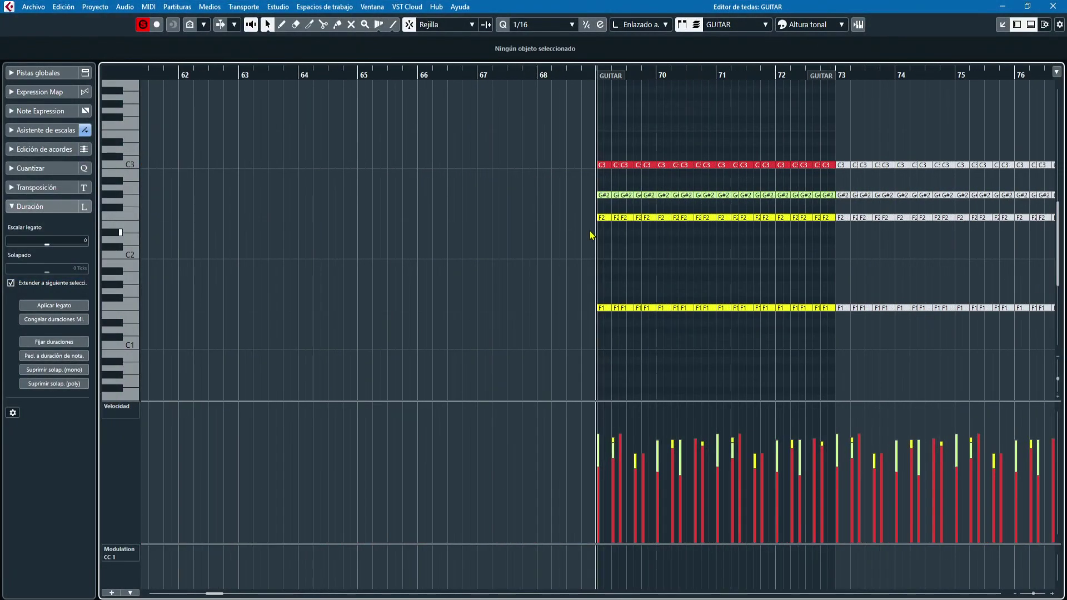
Play the GUITAR and GUITAR (D) tracks soloed from bar 69
{"action": "left_click", "coordinate": [467, 93]}
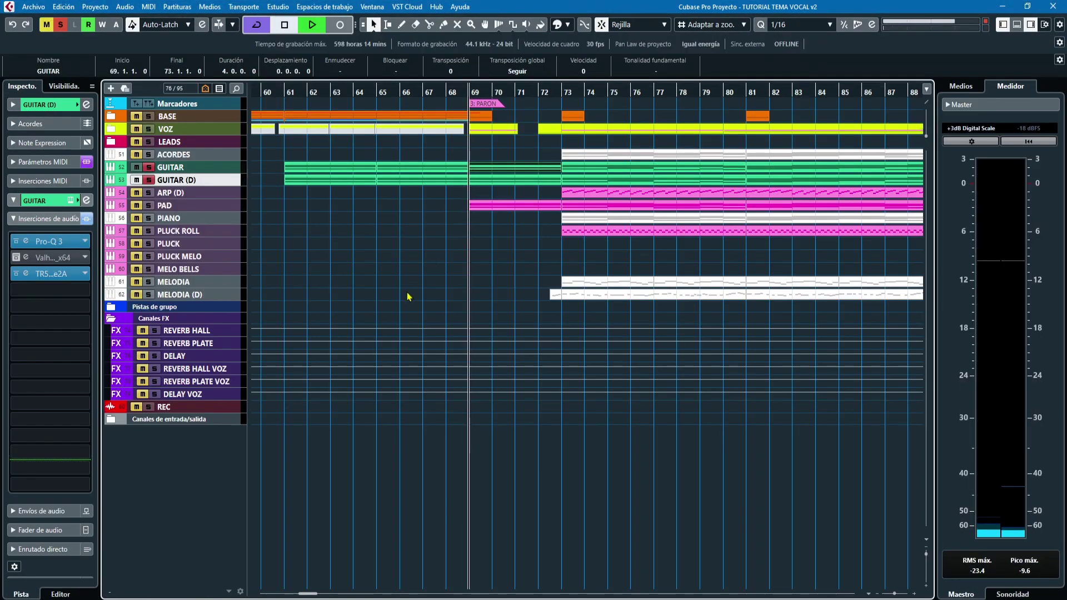
{"action": "key", "text": "space"}
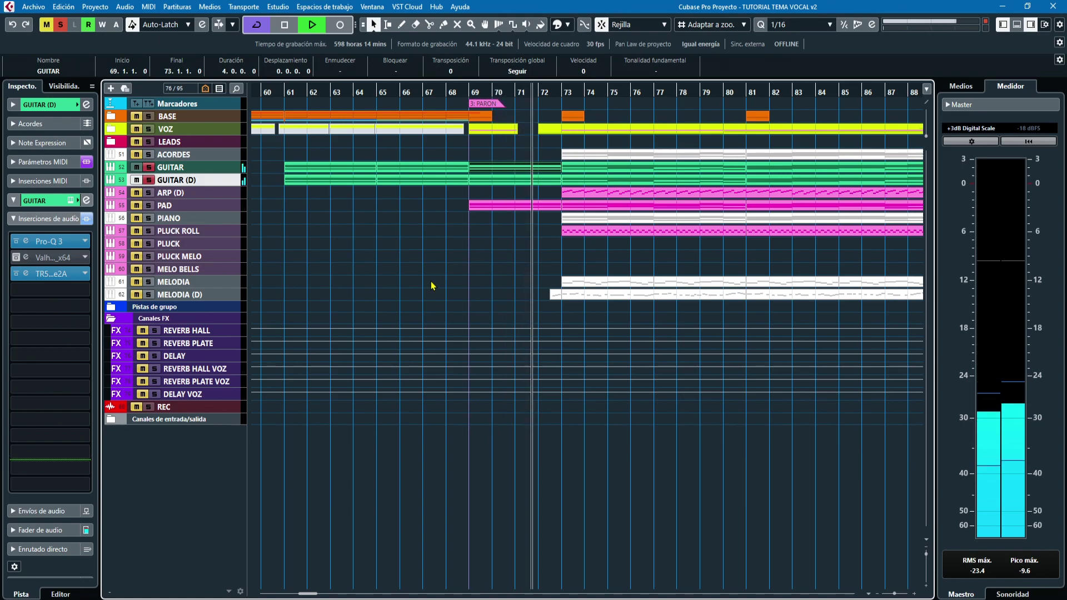
{"action": "key", "text": "space"}
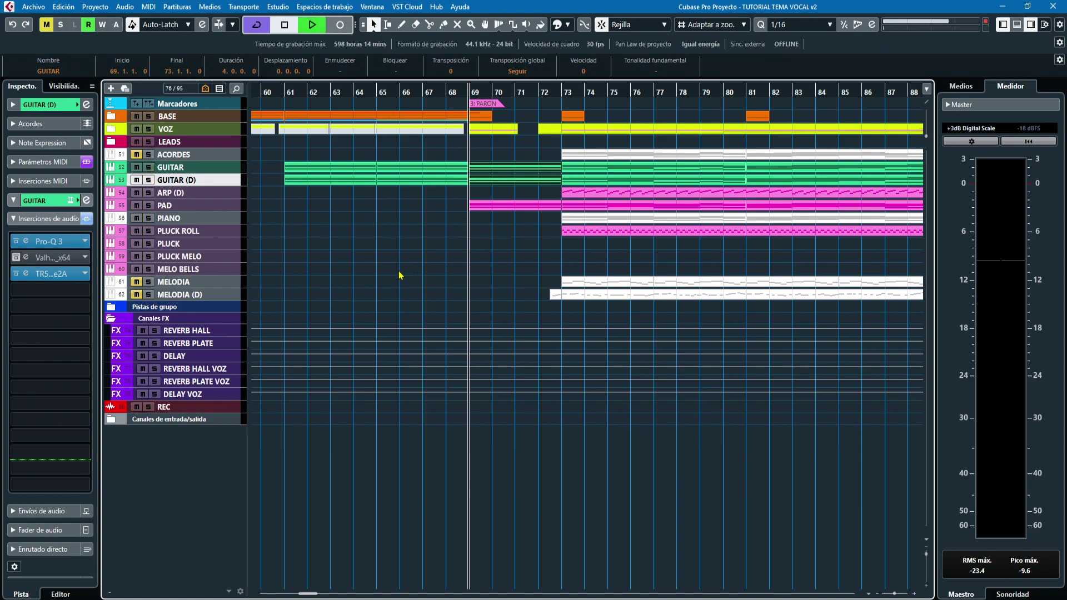
Play the guitar tracks unsoloed within the full mix from bar 69 past bar 73 and clear the clip selection
{"action": "key", "text": "space"}
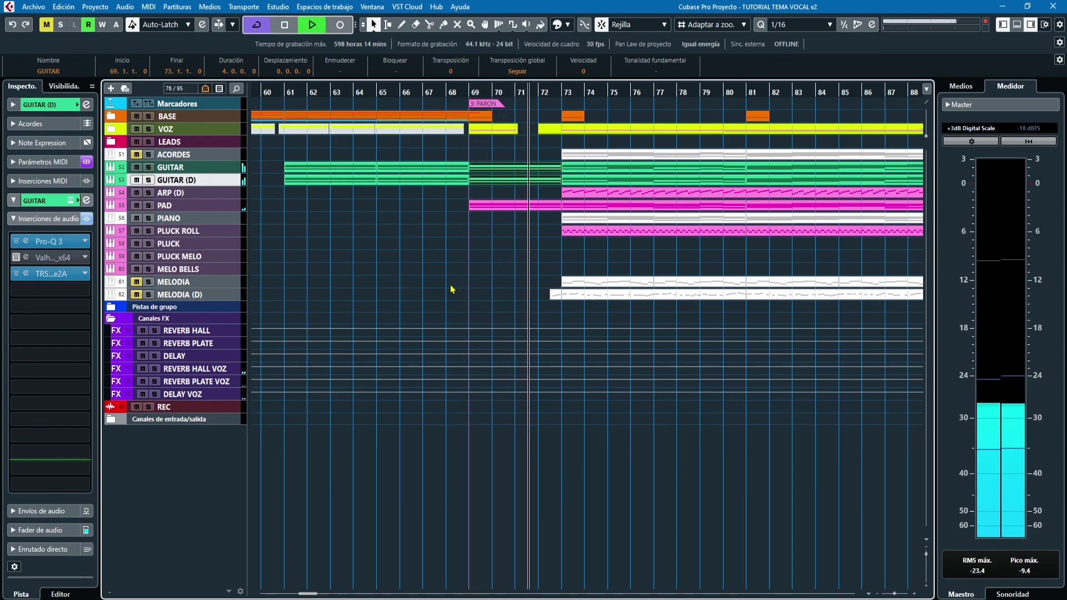
{"action": "key", "text": "g"}
{"action": "key", "text": "g"}
{"action": "key", "text": "g"}
{"action": "key", "text": "g"}
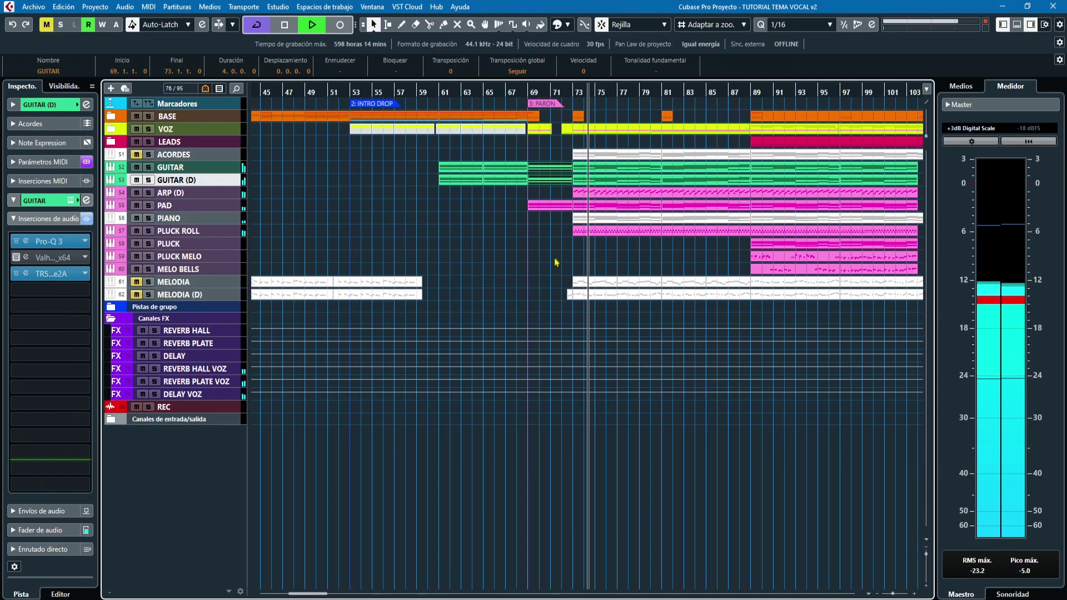
{"action": "left_click", "coordinate": [551, 254]}
{"action": "key", "text": "space"}
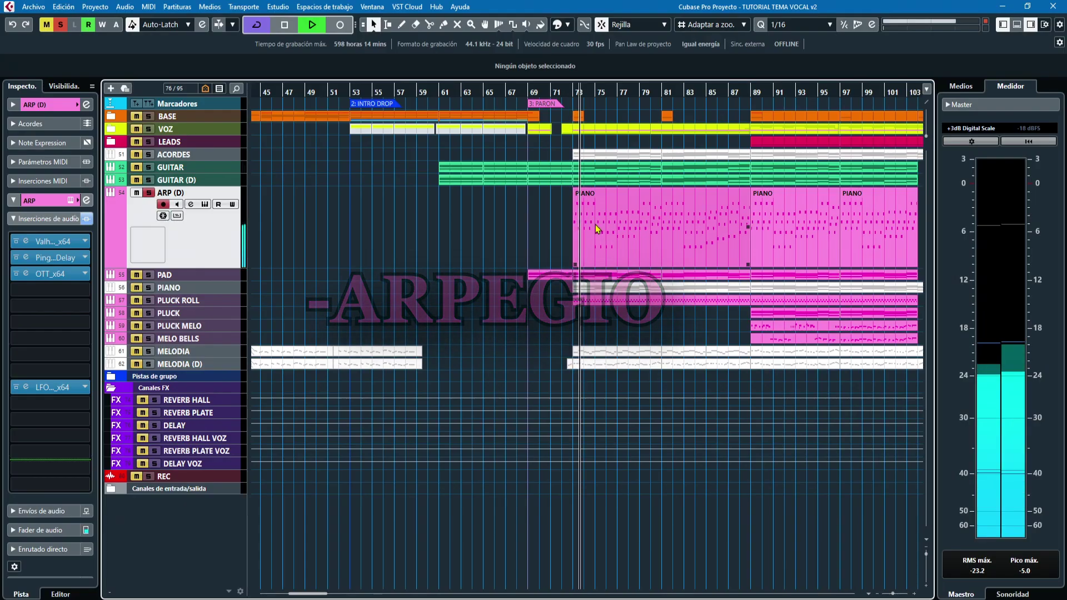
Examine the notes of the ARP (D) clip at bar 73 and the chords of the PAD clip at bar 73
{"action": "double_click", "coordinate": [595, 225]}
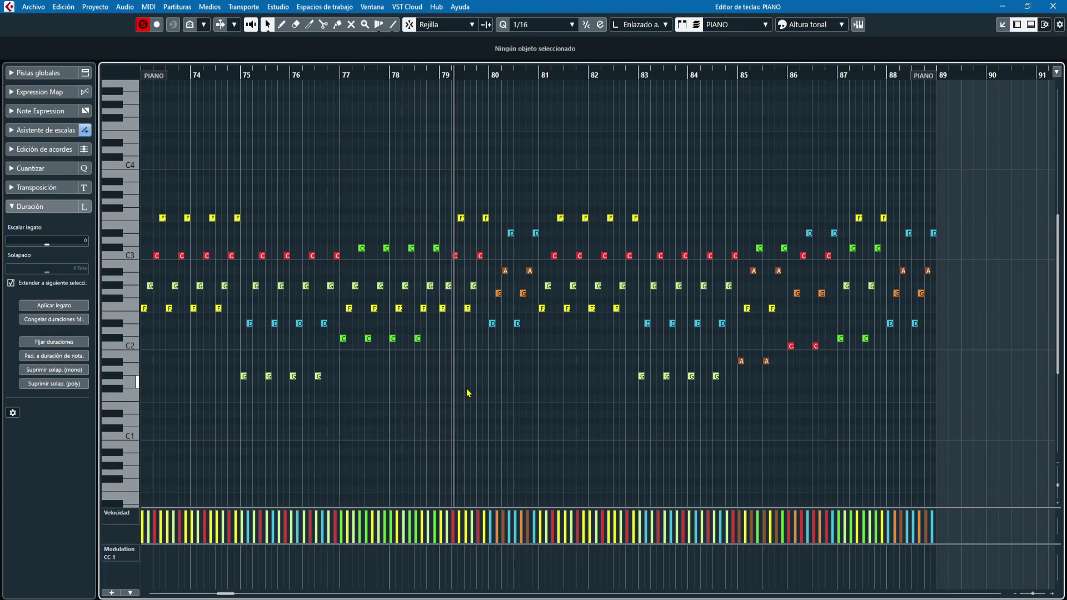
{"action": "key", "text": "g"}
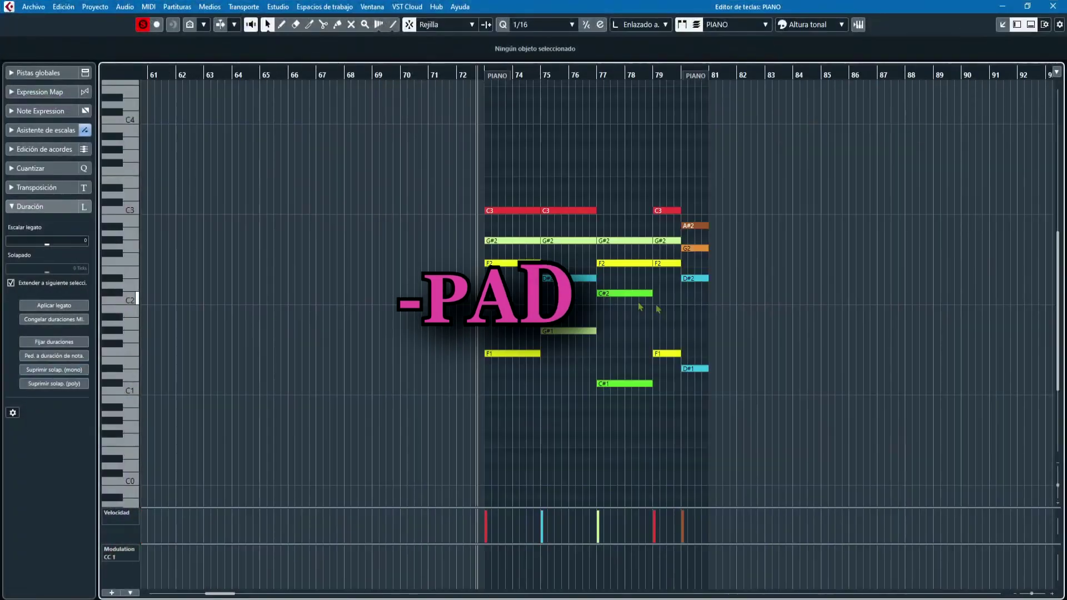
{"action": "key", "text": "h"}
{"action": "left_click_drag", "start_coordinate": [790, 399], "coordinate": [483, 162]}
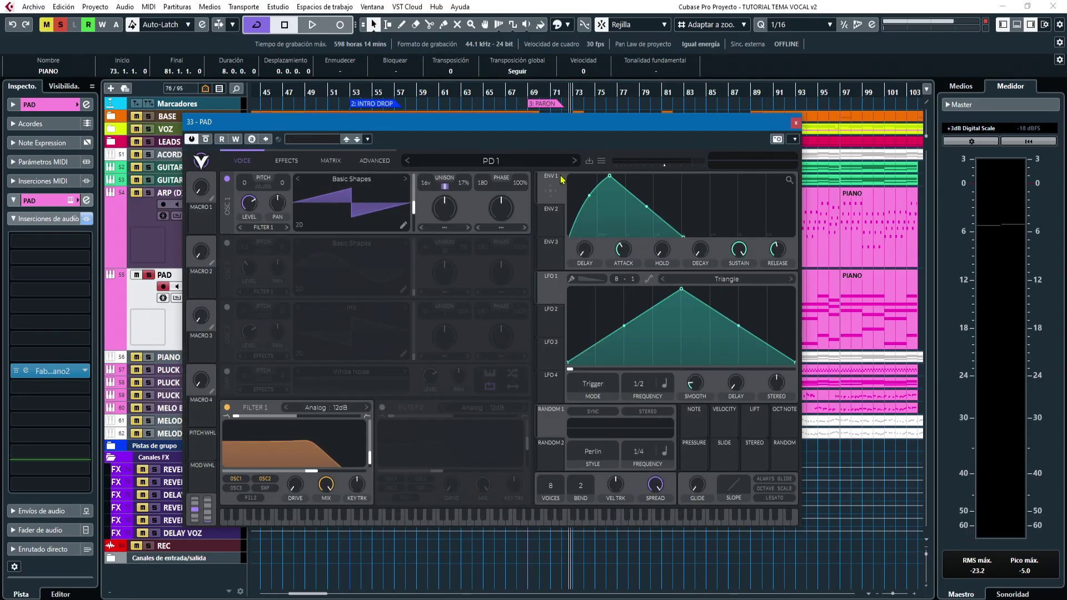
Close the PAD track's synth window, play the soloed PAD track from just before bar 73 and clear the clip selection
{"action": "left_click", "coordinate": [797, 125]}
{"action": "key", "text": "space"}
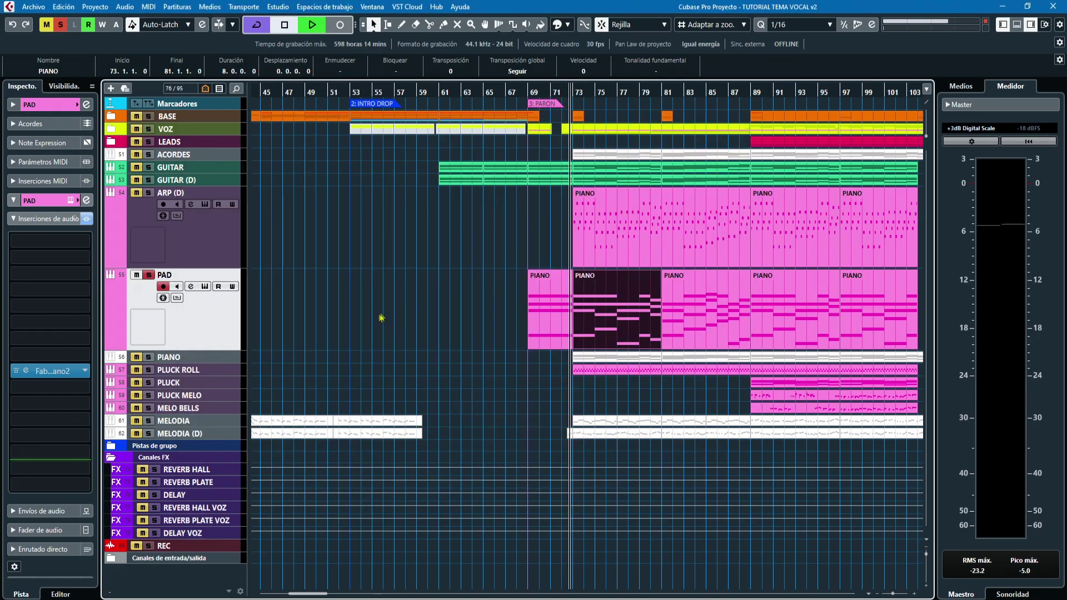
{"action": "left_click", "coordinate": [460, 300]}
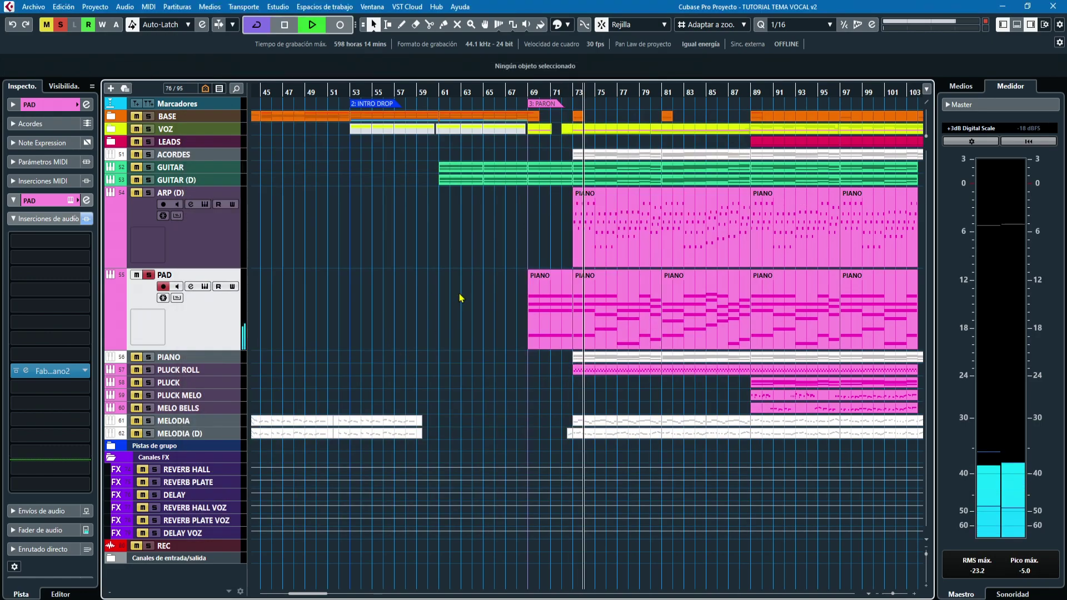
{"action": "key", "text": "h"}
{"action": "key", "text": "h"}
{"action": "key", "text": "h"}
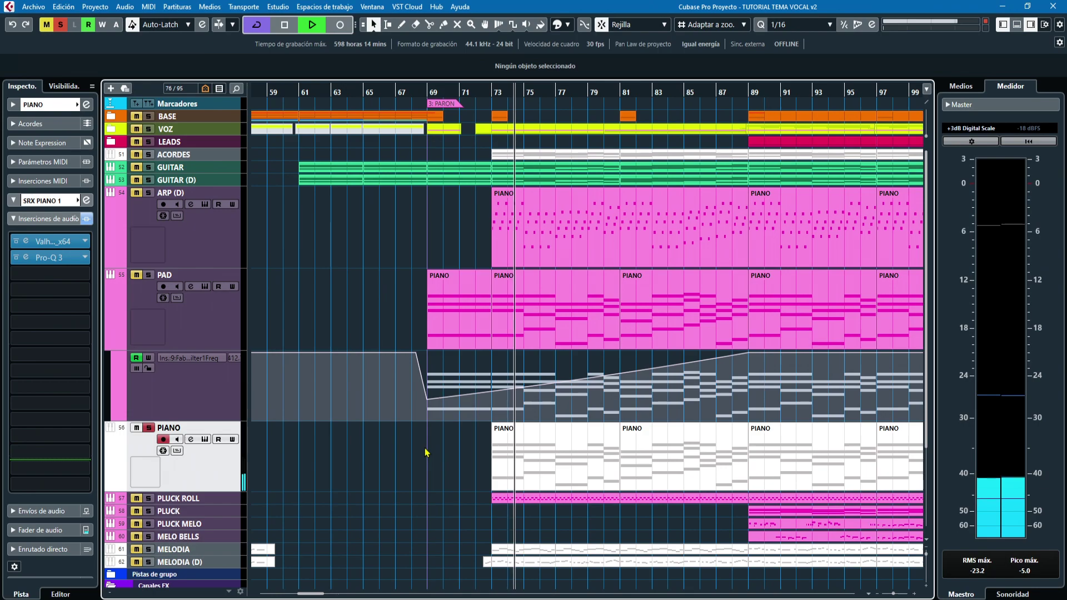
Move the PLUCK track's Sylenth1 window off the clips and listen to the soloed track past bar 89 with the arpeggiator on
{"action": "scroll", "coordinate": [426, 451], "scroll_direction": "down", "scroll_amount": 3}
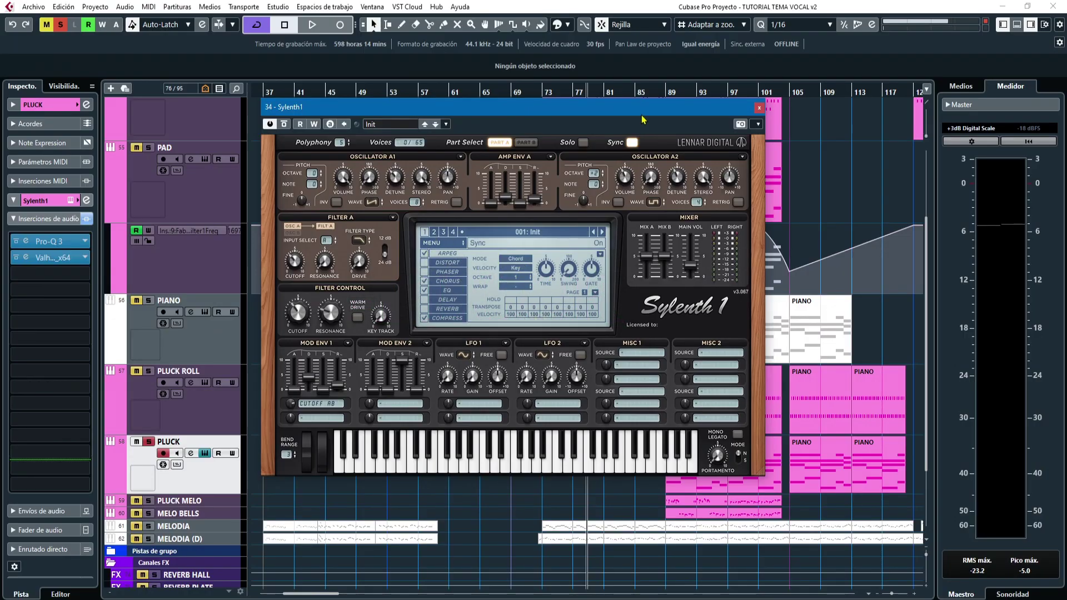
{"action": "left_click_drag", "start_coordinate": [642, 120], "coordinate": [455, 116]}
{"action": "scroll", "coordinate": [624, 471], "scroll_direction": "up", "scroll_amount": 3}
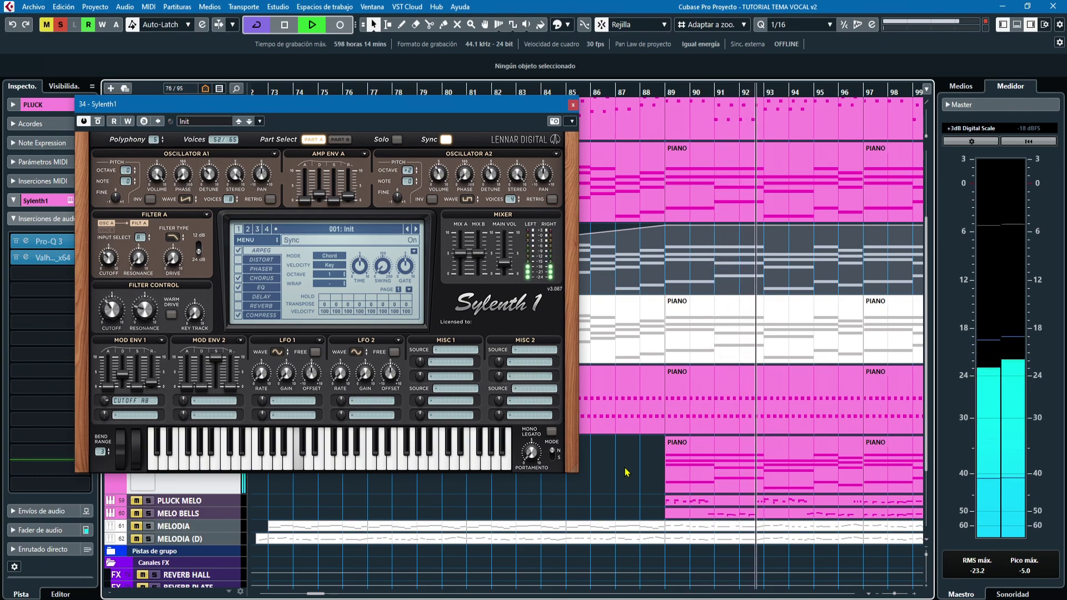
{"action": "key", "text": "space"}
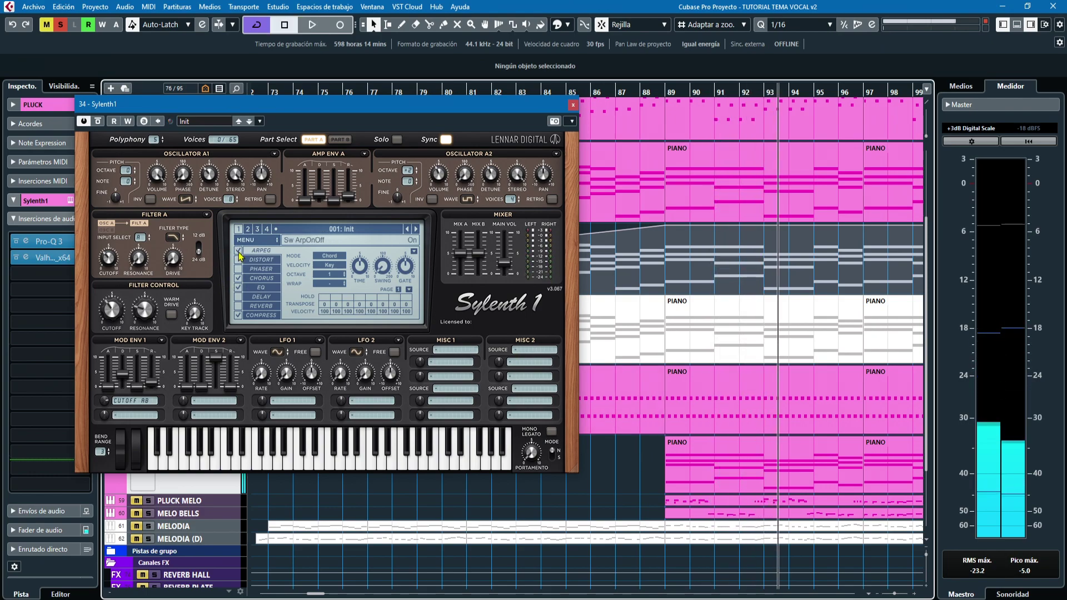
Disable Sylenth1's arpeggiator on the PLUCK track, play the held chords from around bar 89 and close the plug-in window
{"action": "left_click", "coordinate": [239, 251]}
{"action": "key", "text": "space"}
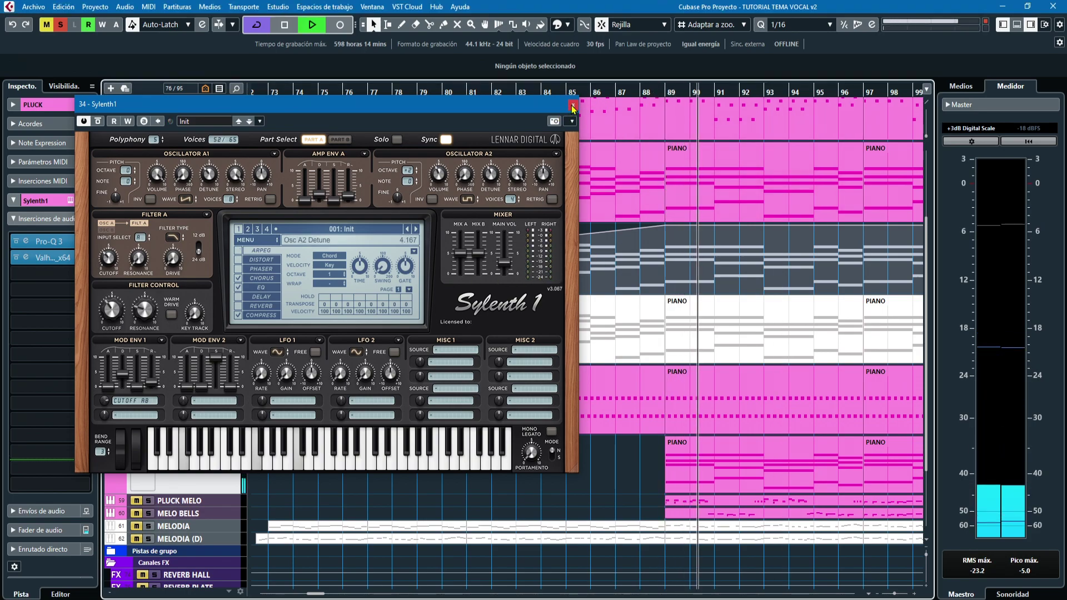
{"action": "left_click", "coordinate": [572, 108]}
Open the PLUCK clip at bar 89 and select the four notes of its first chord
{"action": "double_click", "coordinate": [694, 472]}
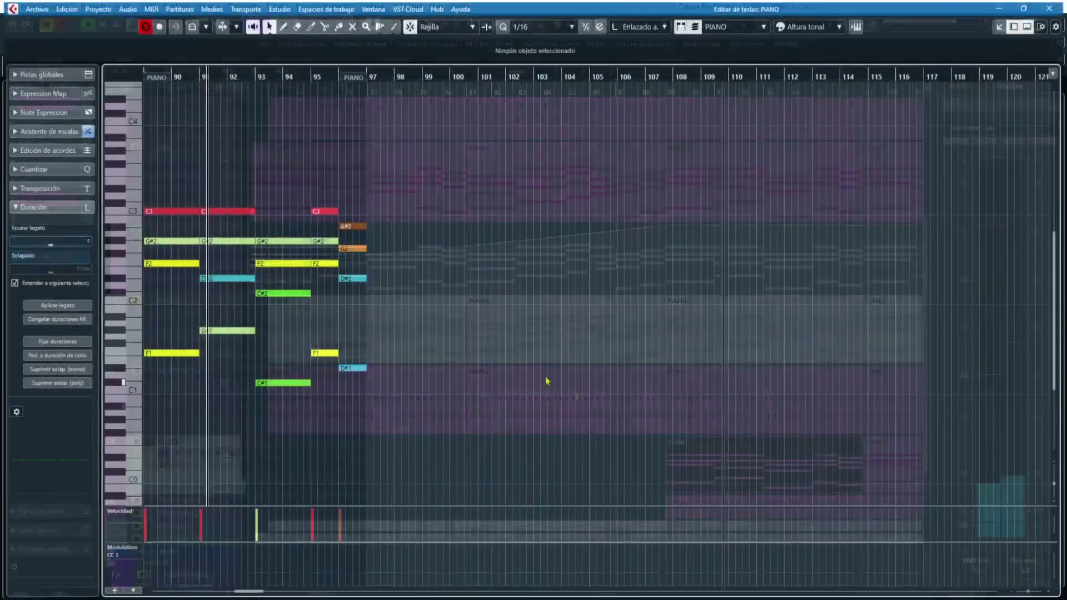
{"action": "left_click_drag", "start_coordinate": [585, 71], "coordinate": [584, 105]}
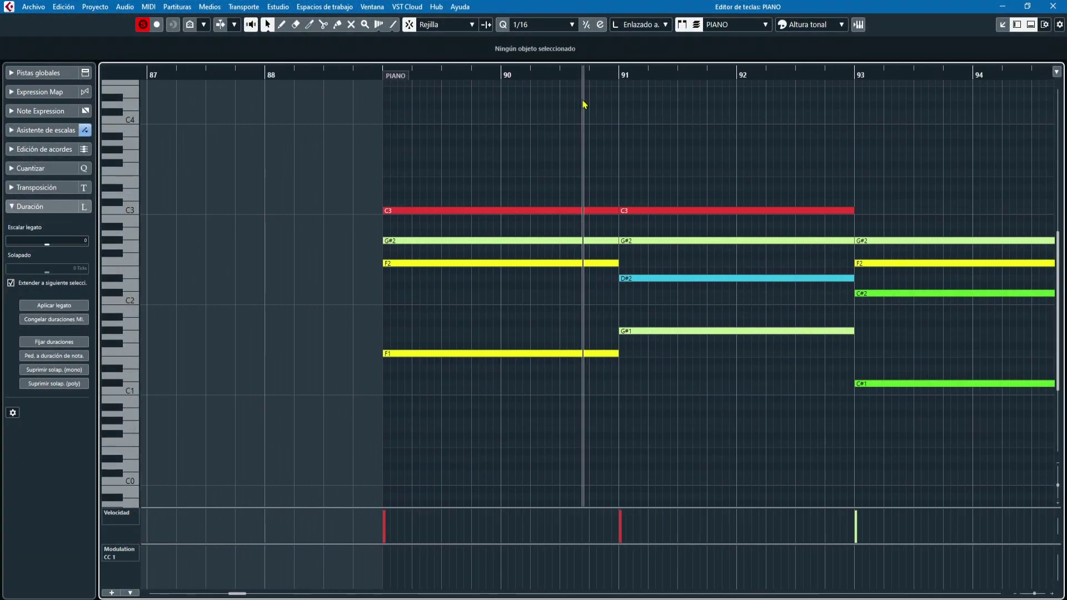
{"action": "left_click_drag", "start_coordinate": [377, 76], "coordinate": [377, 96]}
{"action": "left_click_drag", "start_coordinate": [453, 196], "coordinate": [551, 367]}
Set the quantize value to 1/8, split the selected chord into repeated eighth notes and play it
{"action": "key", "text": "3"}
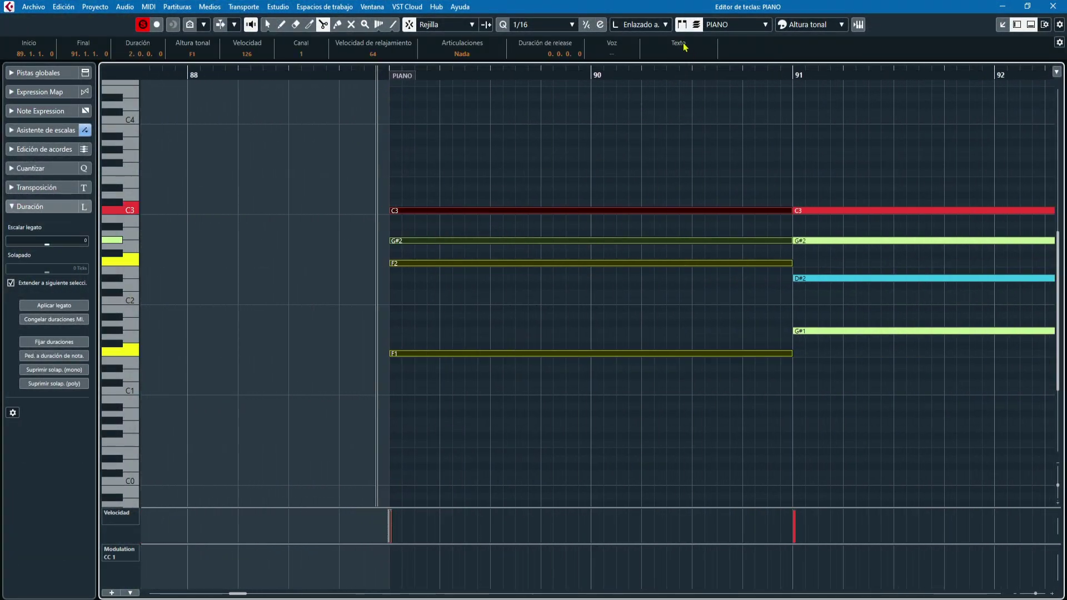
{"action": "left_click", "coordinate": [543, 25]}
{"action": "left_click", "coordinate": [544, 81]}
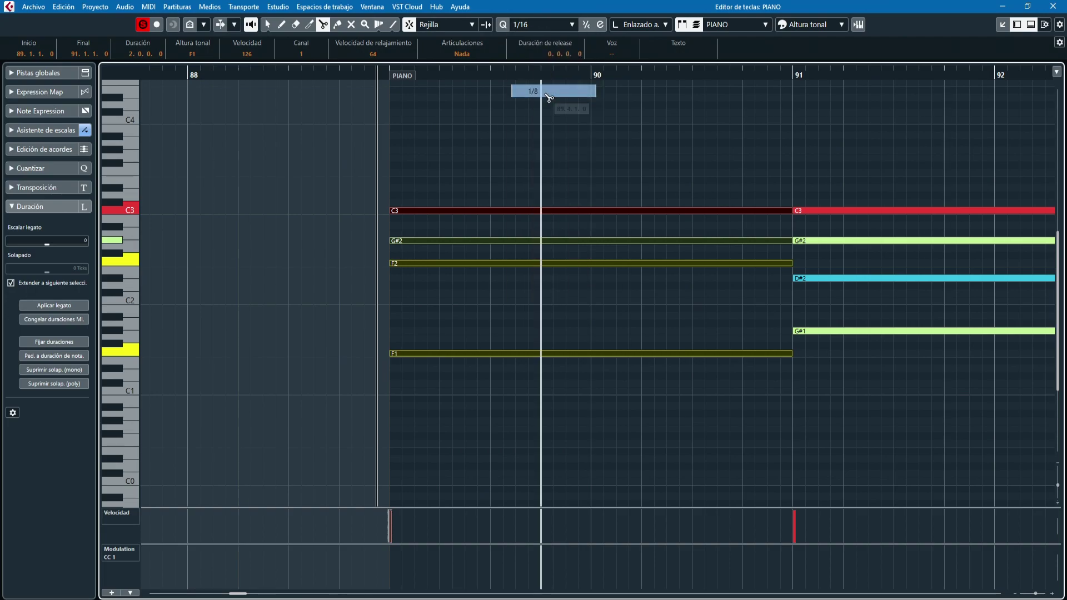
{"action": "left_click", "coordinate": [420, 213], "text": "alt"}
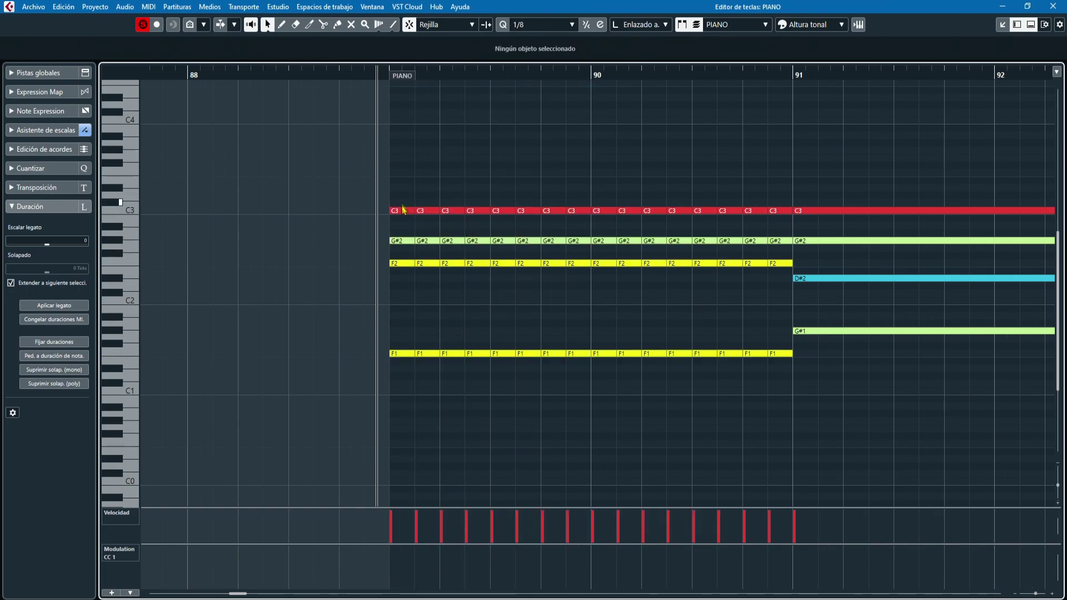
{"action": "key", "text": "space"}
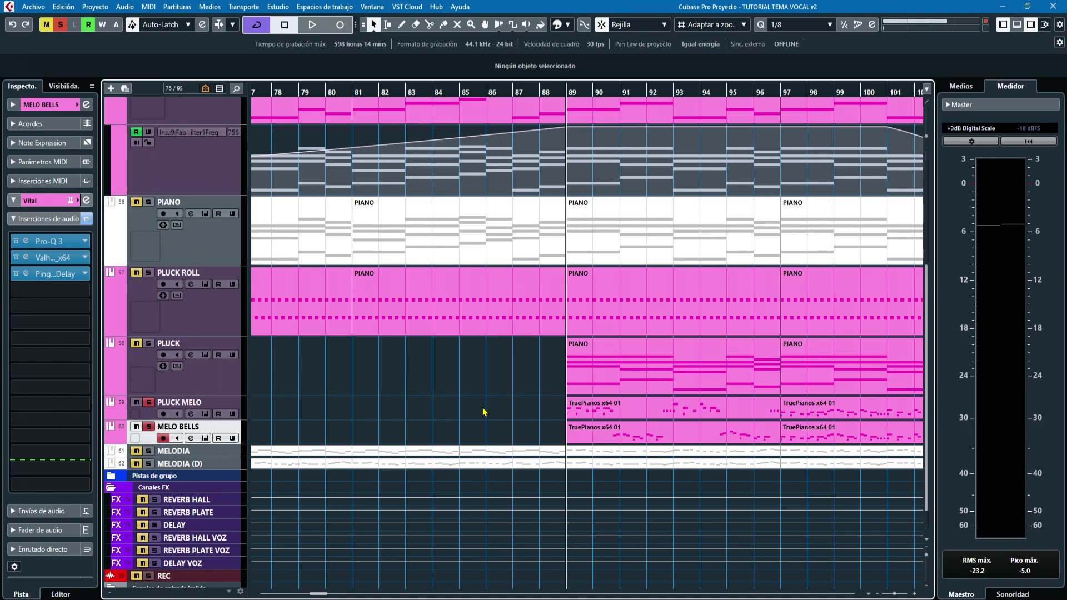
Play the soloed PLUCK MELO and MELO BELLS tracks from bar 89 and stop playback around bar 96
{"action": "key", "text": "g"}
{"action": "key", "text": "g"}
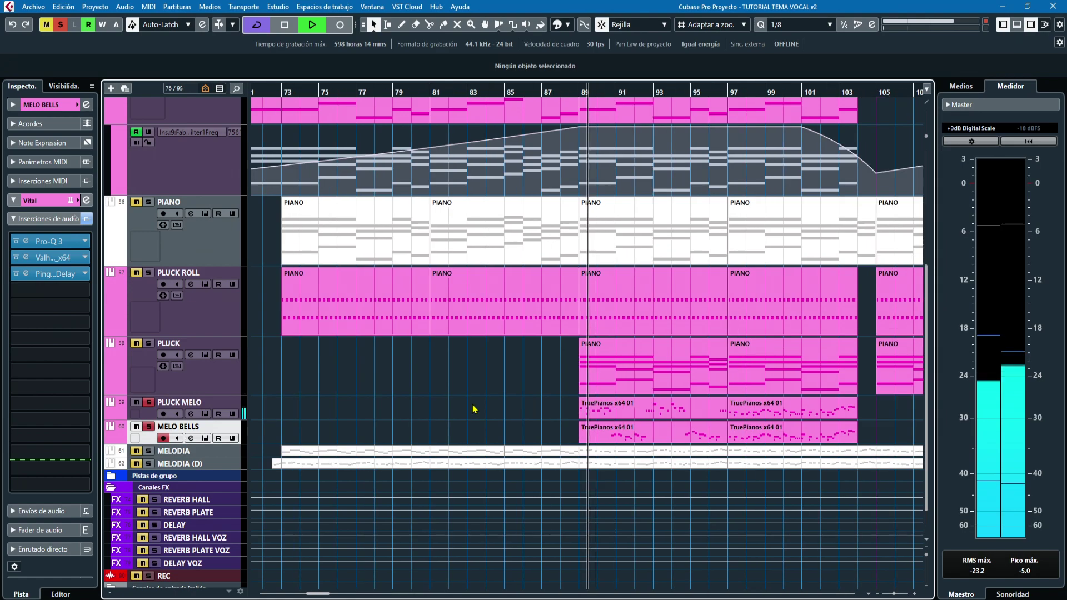
{"action": "scroll", "coordinate": [478, 371], "scroll_direction": "down", "scroll_amount": 1}
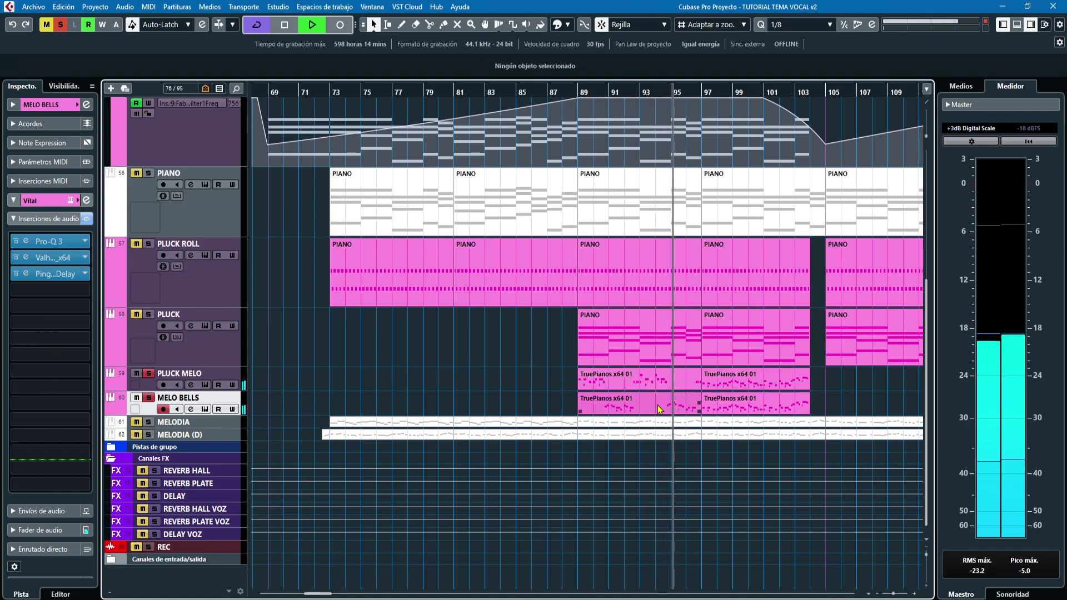
{"action": "key", "text": "g"}
{"action": "key", "text": "g"}
{"action": "key", "text": "space"}
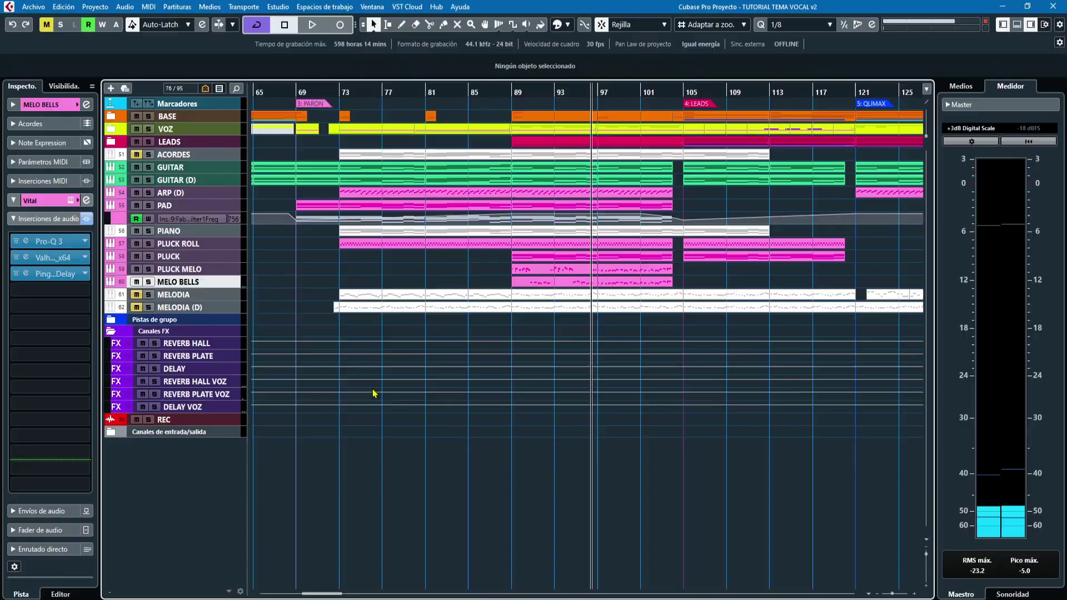
Play the full arrangement from the PARON marker at bar 69 through to the LEADS section and stop playback
{"action": "key", "text": "g"}
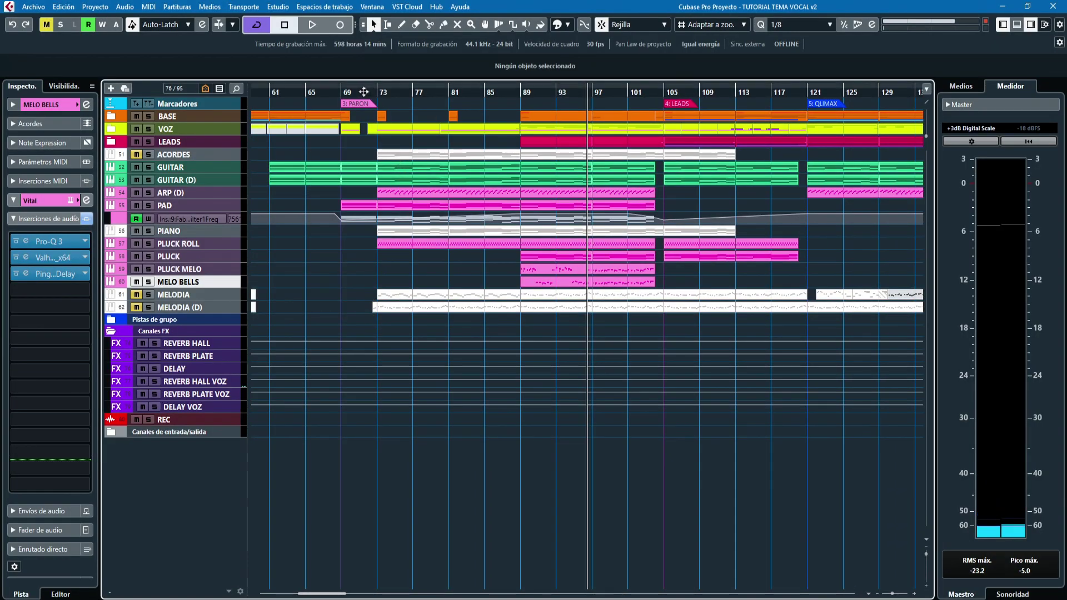
{"action": "left_click_drag", "start_coordinate": [340, 89], "coordinate": [335, 289]}
{"action": "key", "text": "space"}
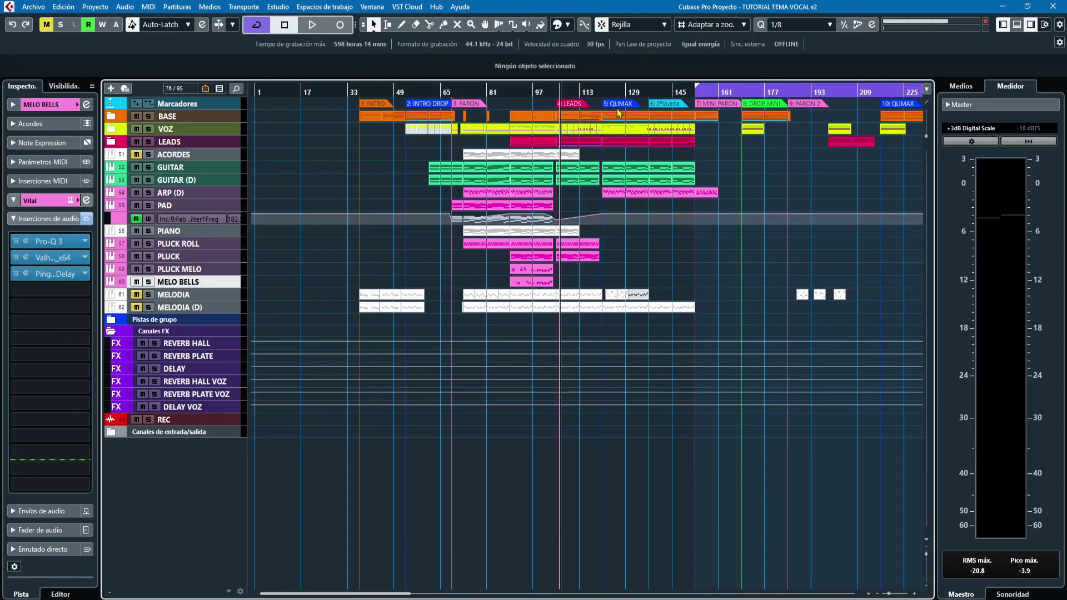
Select the GUITAR and GUITAR (D) clips at bar 121, show the ARP (D) automation and play the soloed guitars and arpeggio from the QLIMAX marker
{"action": "left_click_drag", "start_coordinate": [615, 94], "coordinate": [615, 109]}
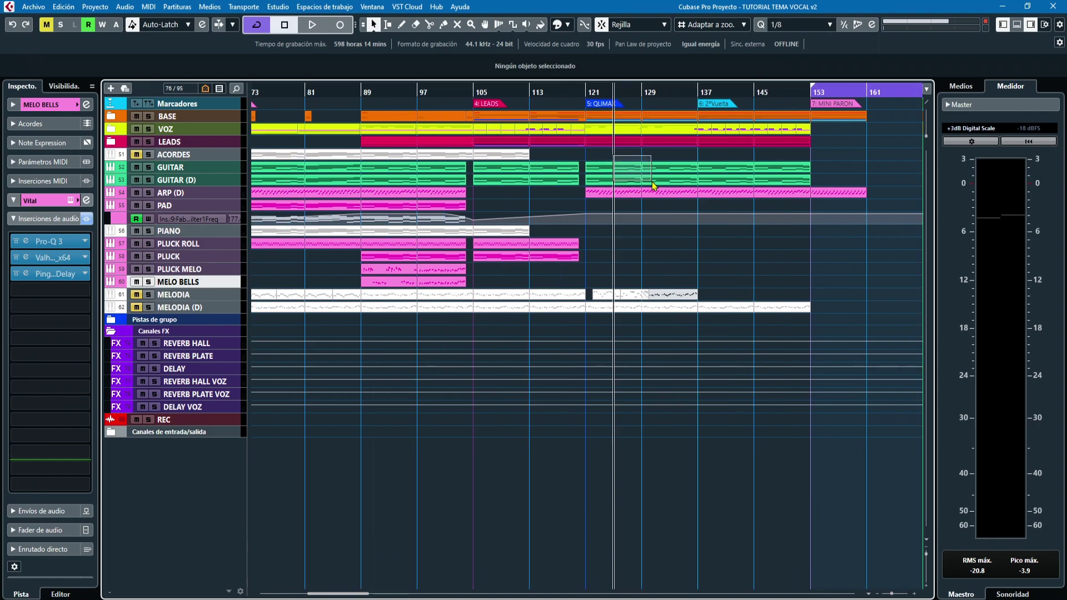
{"action": "left_click_drag", "start_coordinate": [654, 186], "coordinate": [654, 186]}
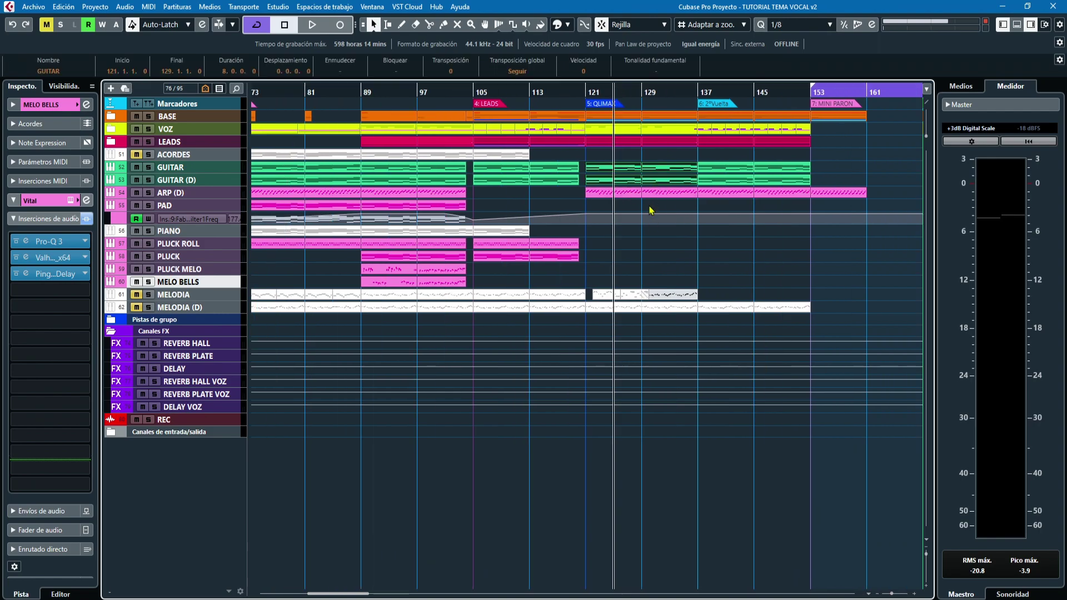
{"action": "left_click", "coordinate": [111, 196]}
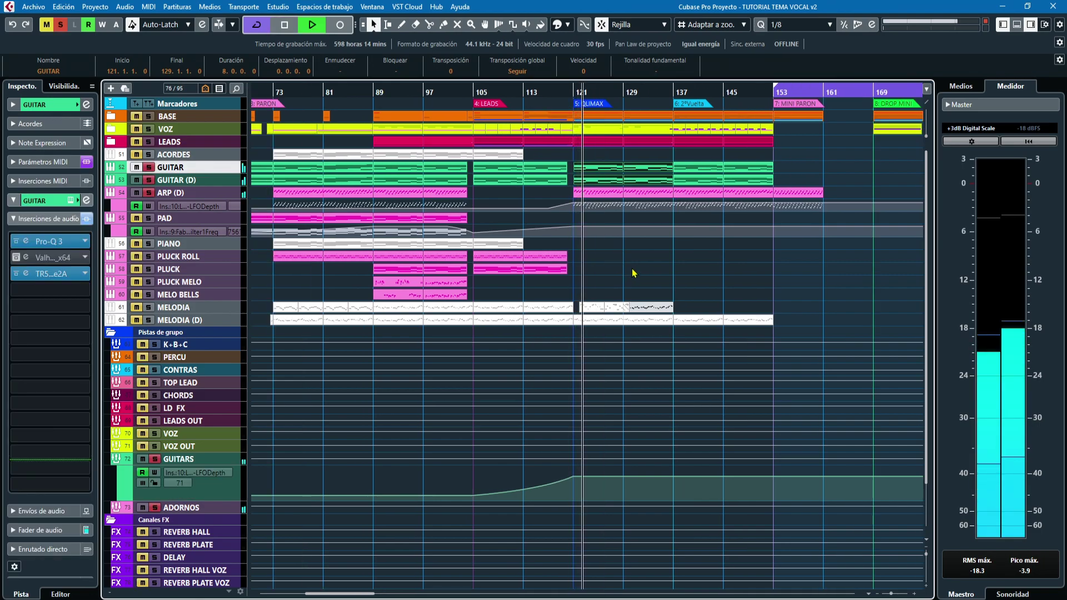
{"action": "key", "text": "space"}
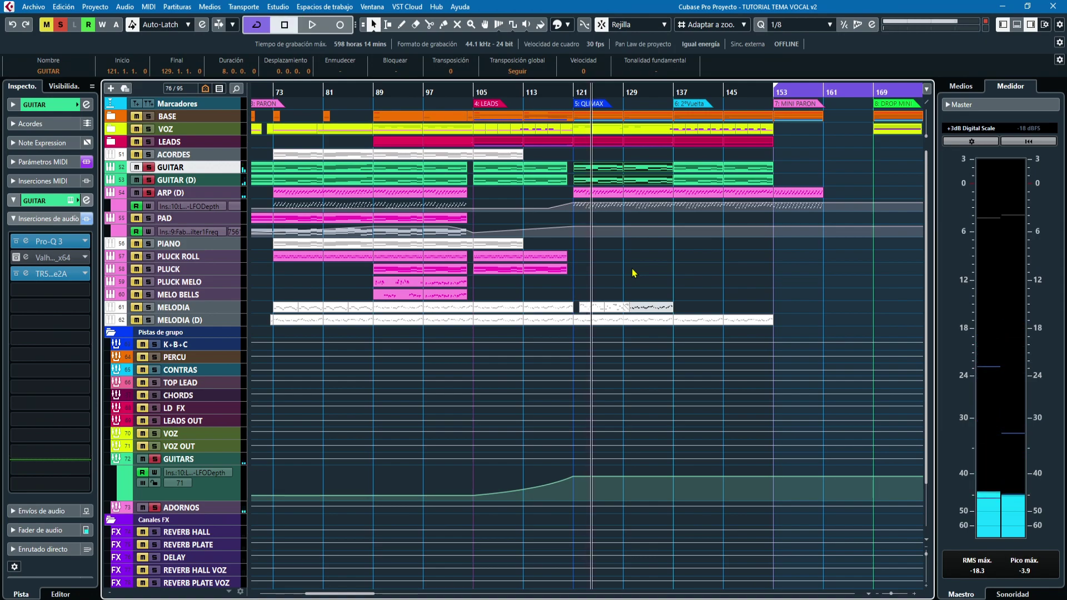
Compare the soloed guitars and arpeggio by playing them from bar 89 and again from the QLIMAX marker at bar 121
{"action": "left_click", "coordinate": [374, 93]}
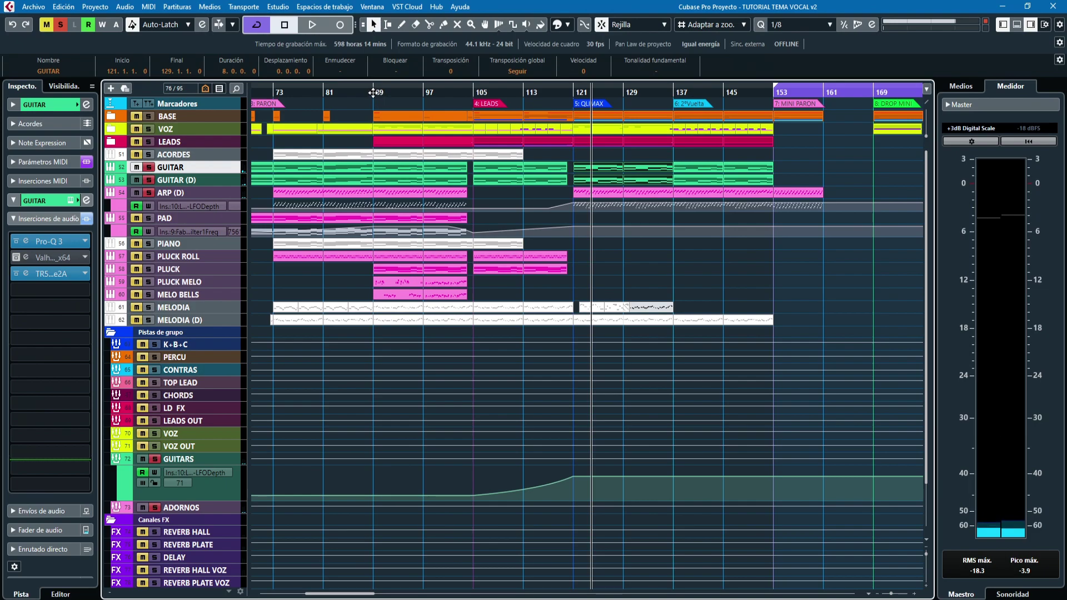
{"action": "key", "text": "space"}
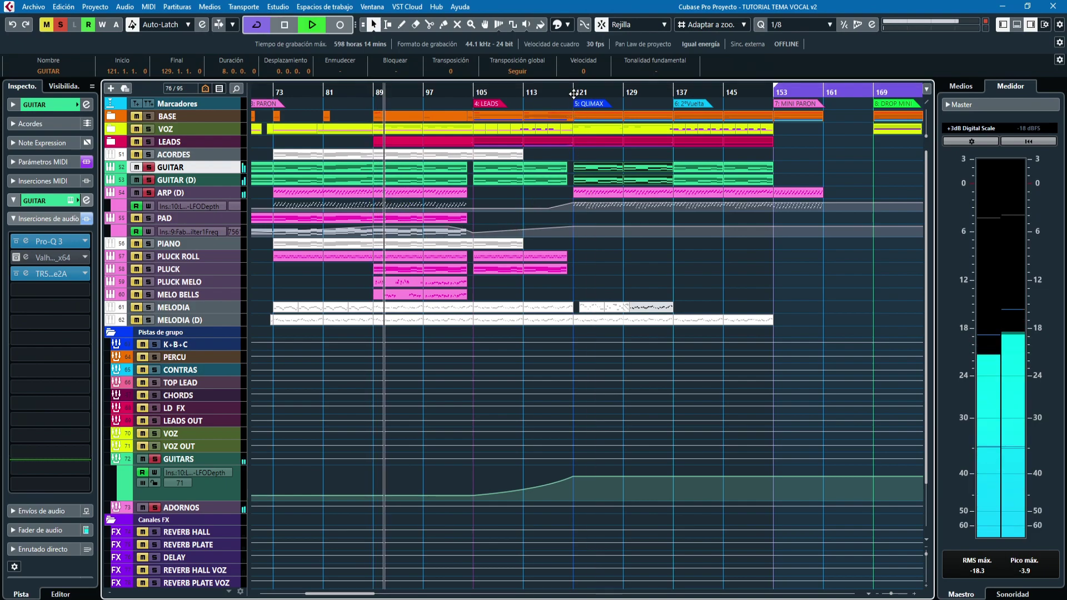
{"action": "left_click", "coordinate": [571, 215]}
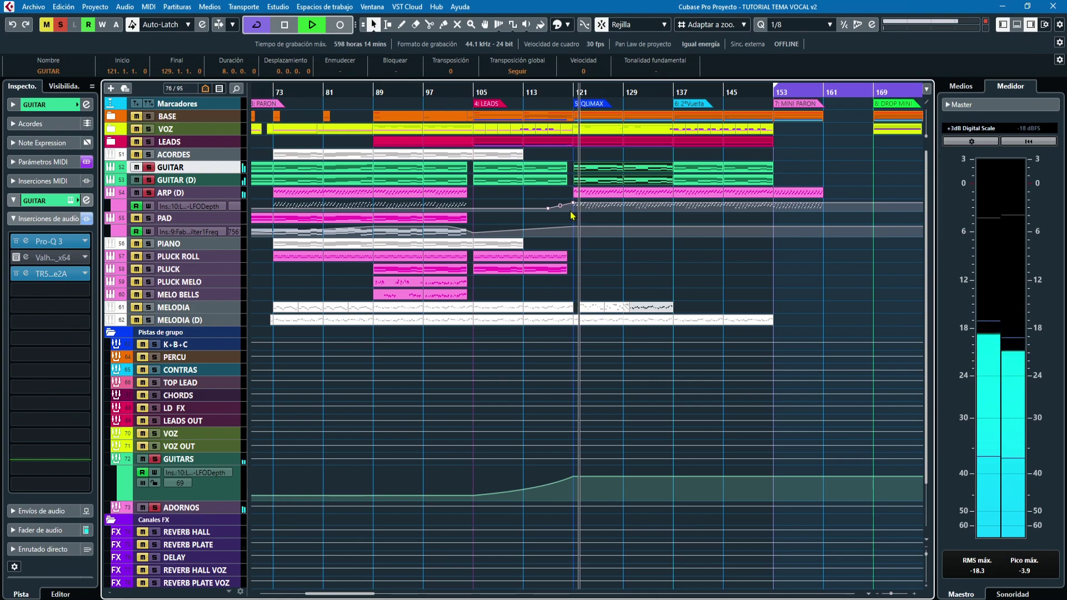
{"action": "key", "text": "space"}
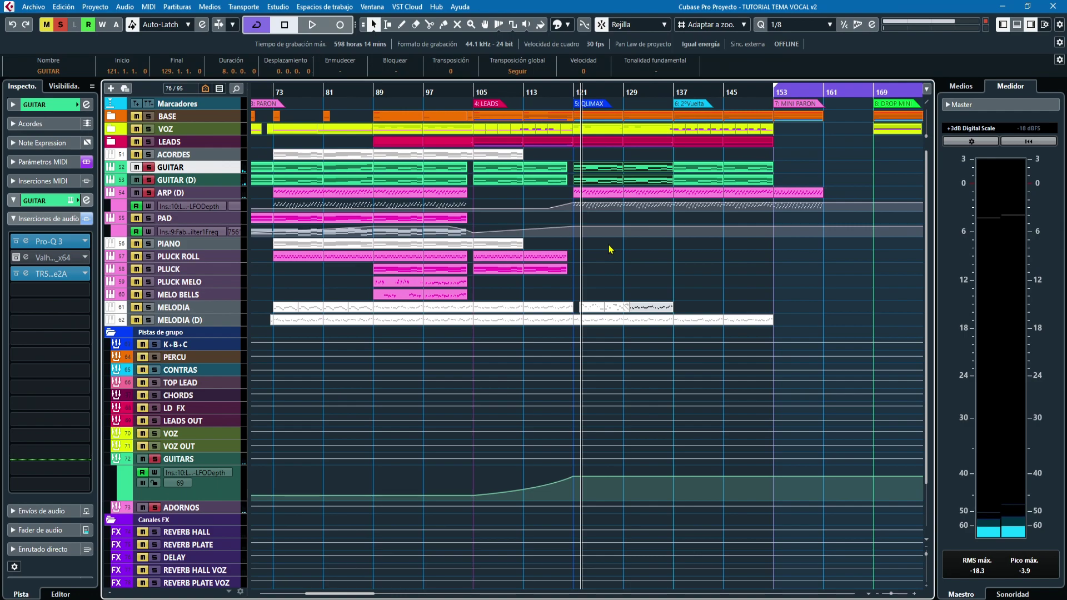
Play the full mix without solos from the QLIMAX section, jump to the 2ªVuelta marker at bar 137 and stop around bar 144
{"action": "key", "text": "g"}
{"action": "key", "text": "g"}
{"action": "key", "text": "g"}
{"action": "key", "text": "g"}
{"action": "key", "text": "space"}
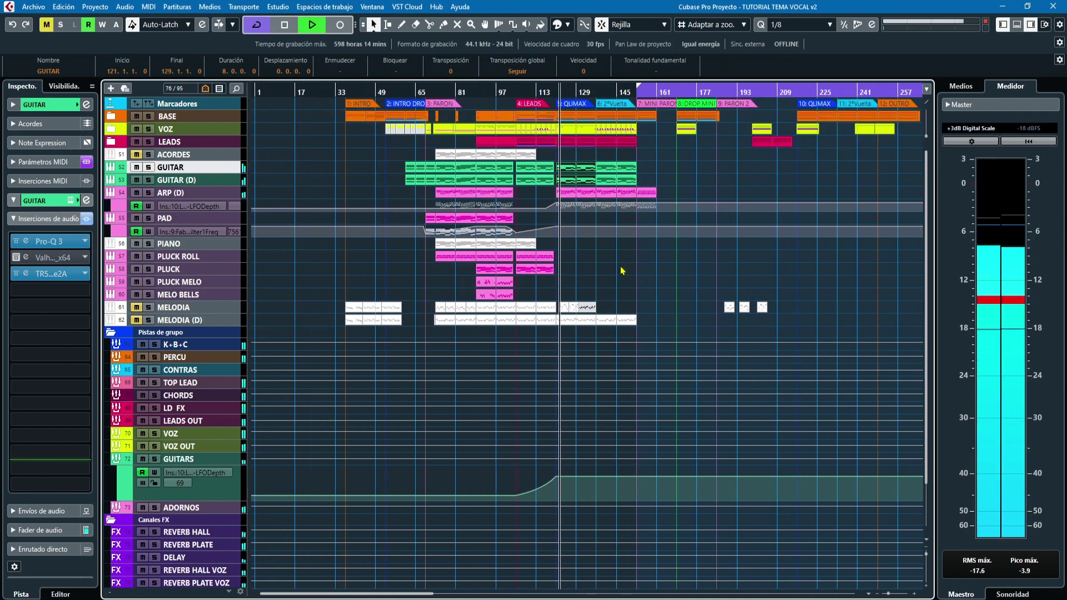
{"action": "left_click", "coordinate": [597, 90]}
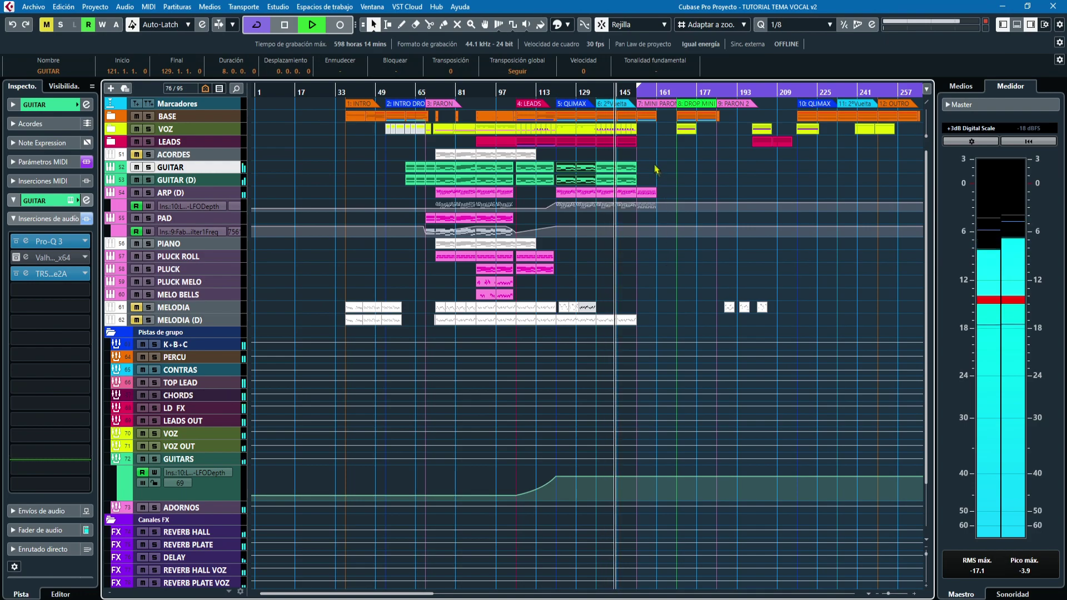
{"action": "key", "text": "space"}
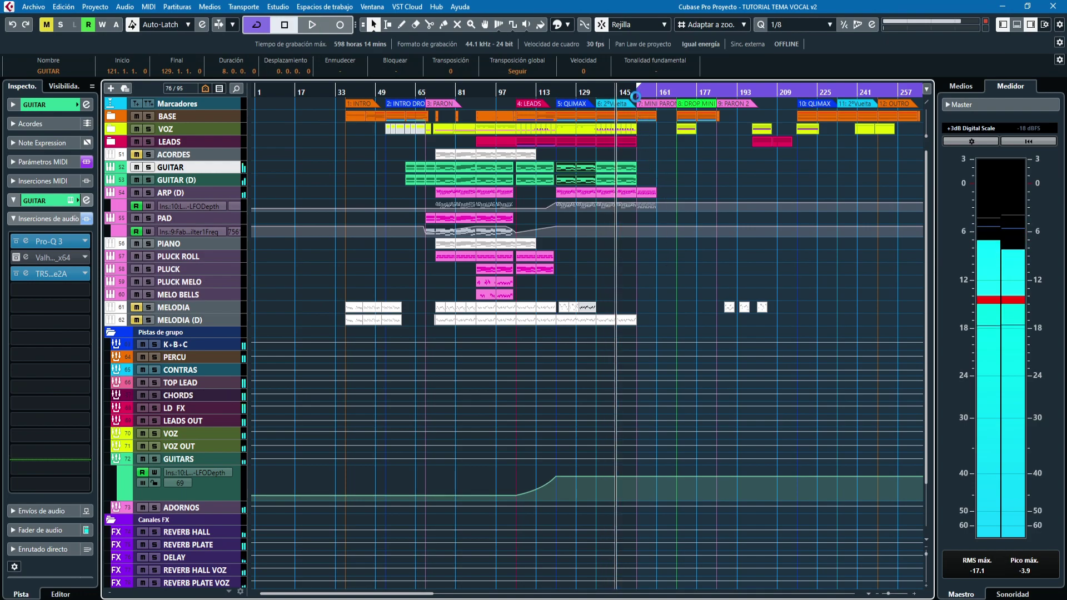